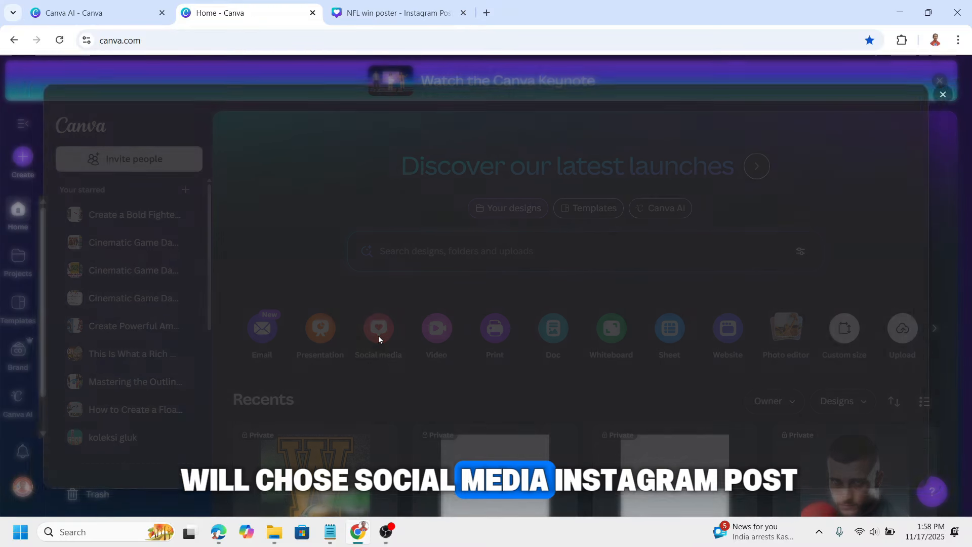
Step: Create a blank Instagram Post (4:5) design and search the elements for "nfl stadium"
{"action": "left_click", "coordinate": [639, 367]}
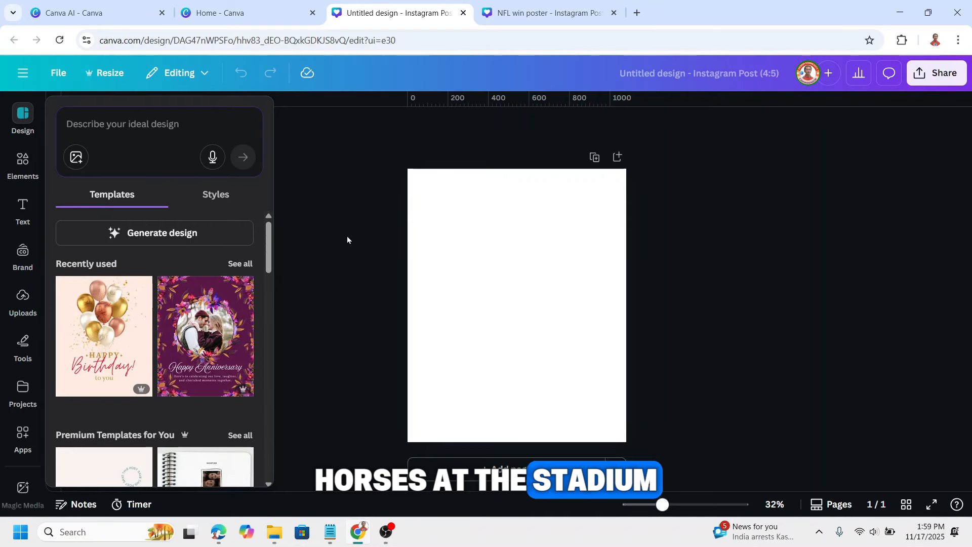
{"action": "left_click", "coordinate": [23, 160]}
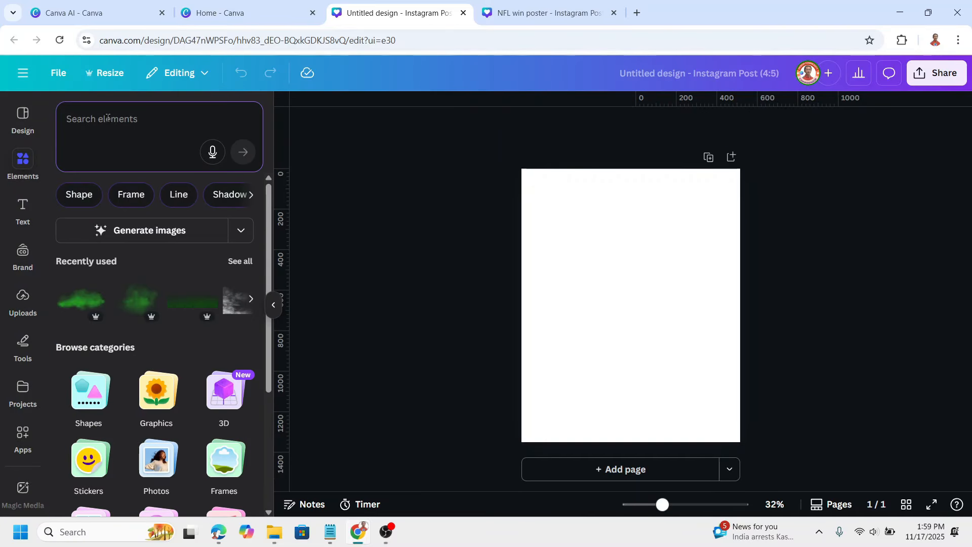
{"action": "left_click", "coordinate": [107, 117]}
{"action": "type", "text": "nfl s"}
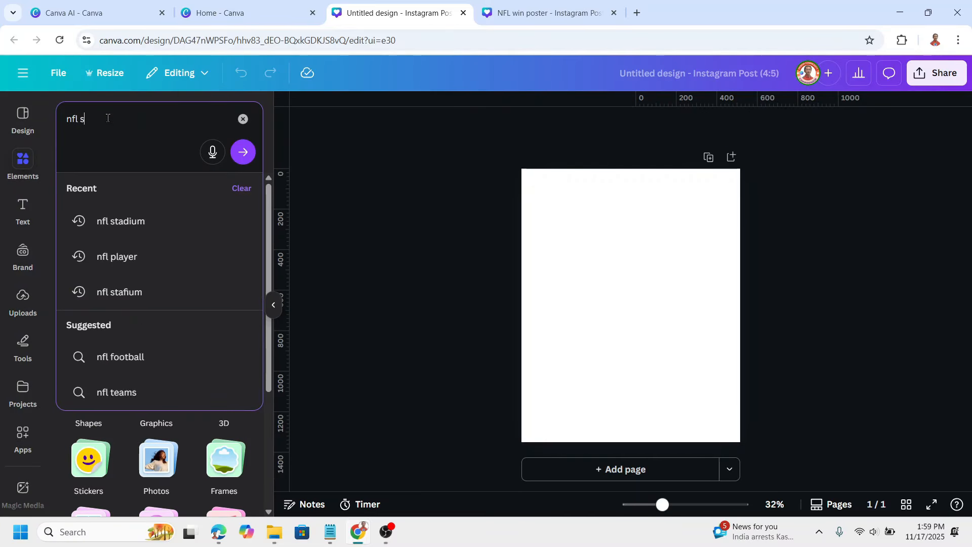
{"action": "type", "text": "tadium"}
{"action": "key", "text": "Return"}
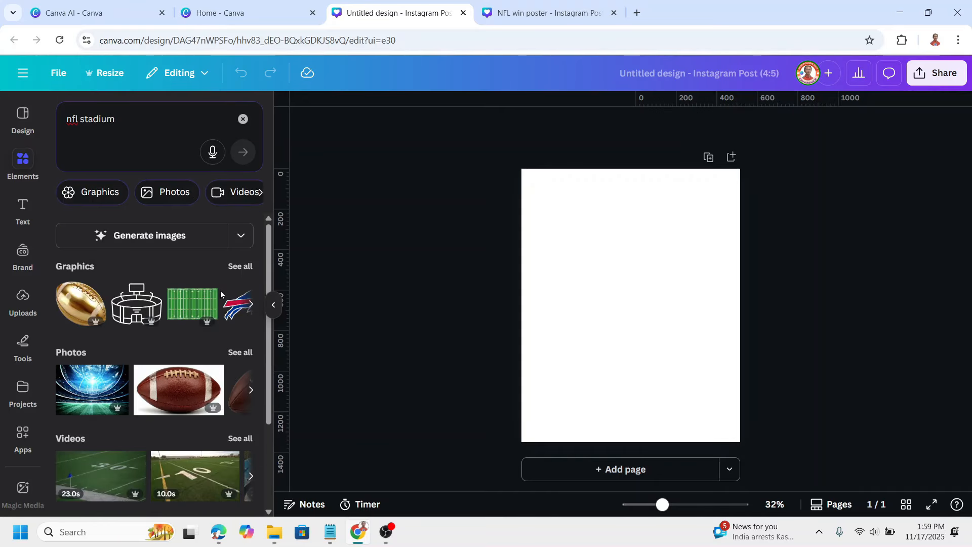
Step: Add the stadium photo with floodlights under a cloudy sky, aligned to the page top at full width and extended to about three quarters of its height
{"action": "left_click", "coordinate": [241, 353]}
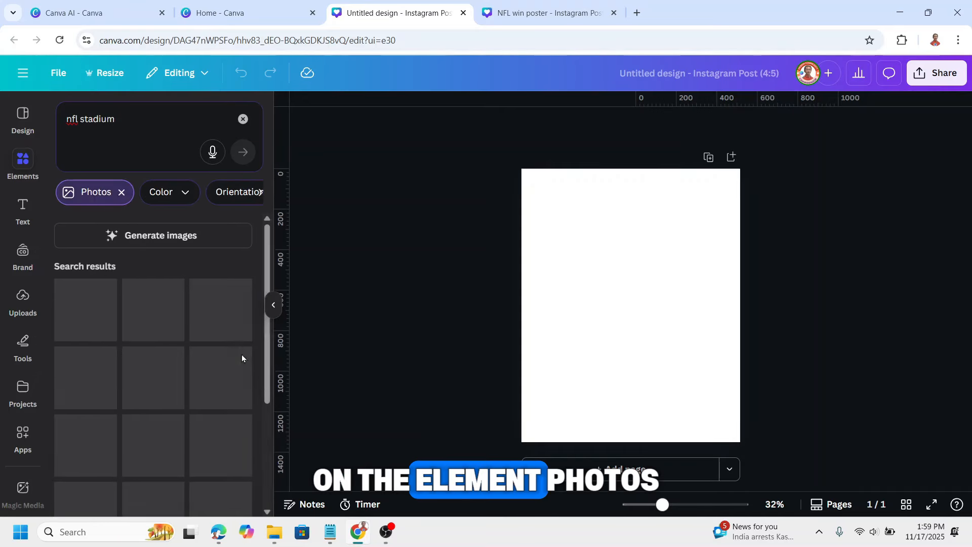
{"action": "scroll", "coordinate": [233, 346], "scroll_direction": "down", "scroll_amount": 1}
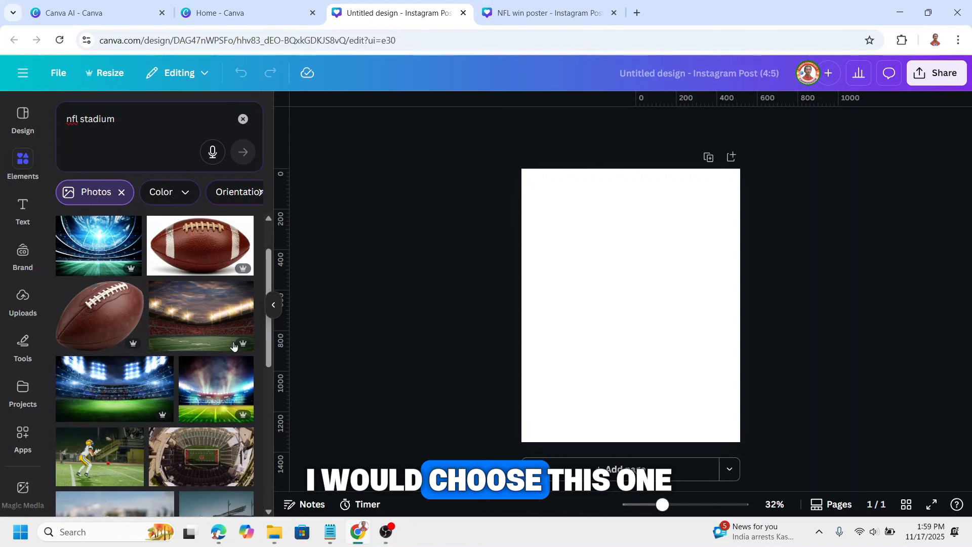
{"action": "left_click", "coordinate": [203, 324]}
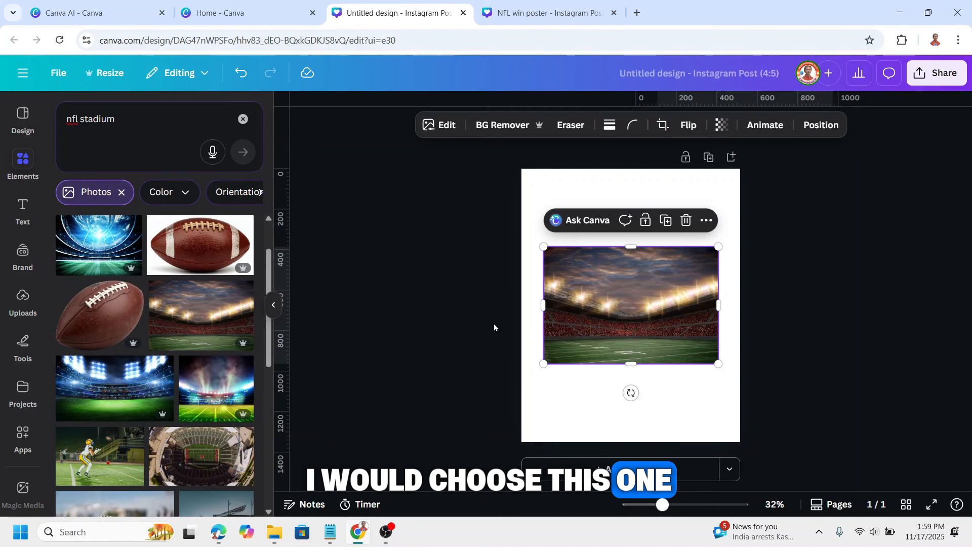
{"action": "left_click_drag", "start_coordinate": [664, 310], "coordinate": [643, 233]}
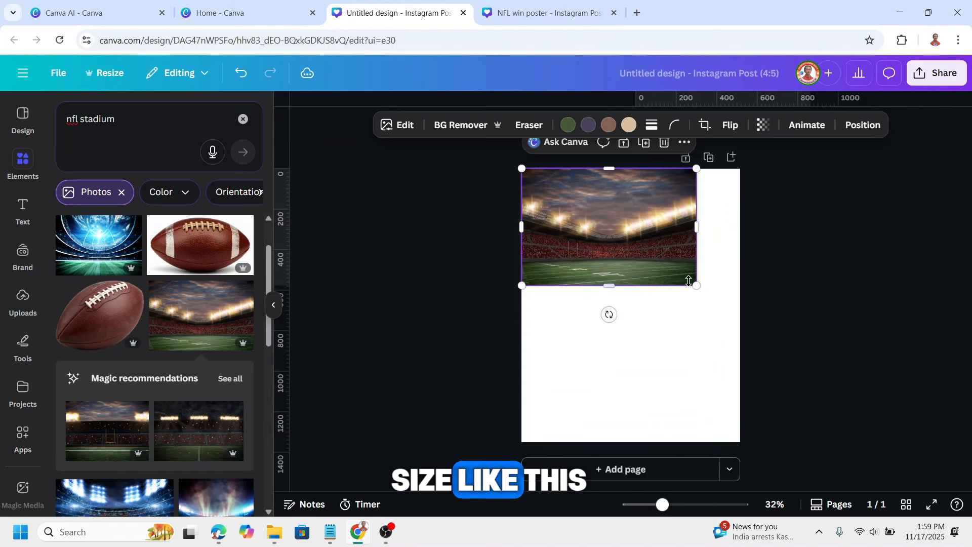
{"action": "left_click_drag", "start_coordinate": [695, 284], "coordinate": [738, 317]}
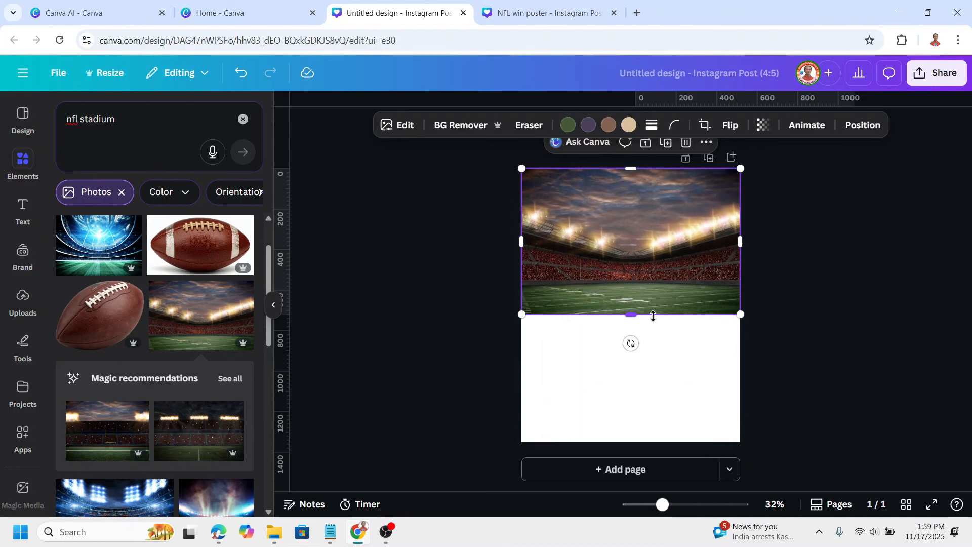
{"action": "left_click_drag", "start_coordinate": [653, 317], "coordinate": [650, 371]}
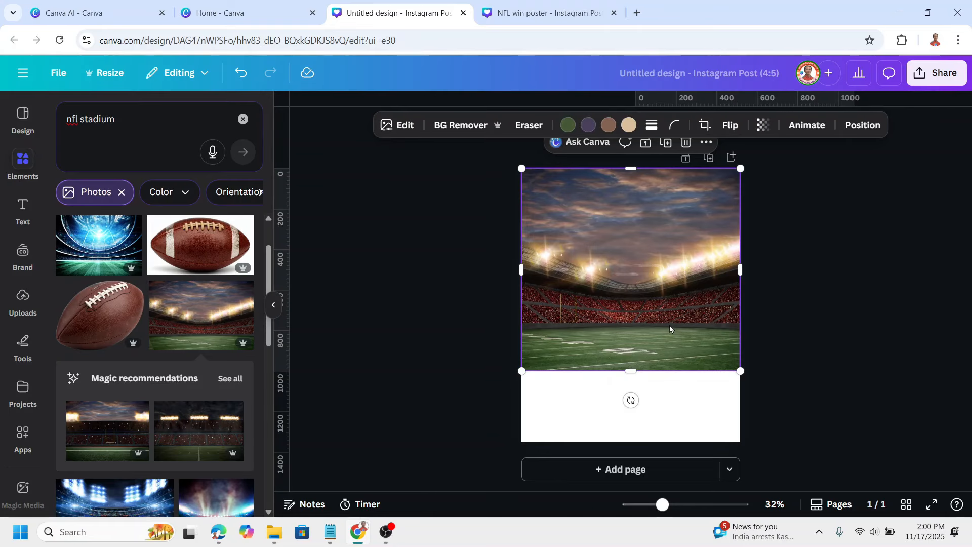
Step: Set the page background color to black (#000000)
{"action": "left_click", "coordinate": [722, 416]}
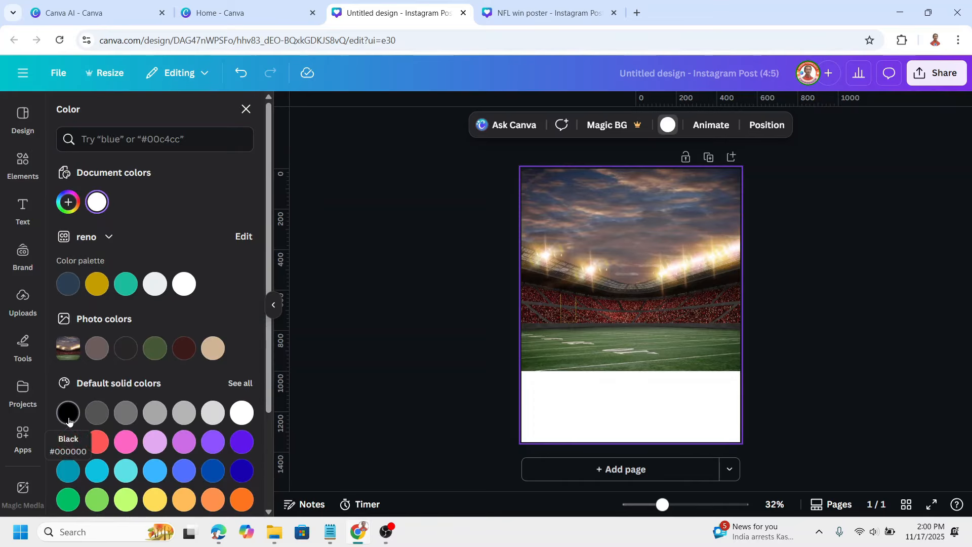
{"action": "left_click", "coordinate": [69, 414]}
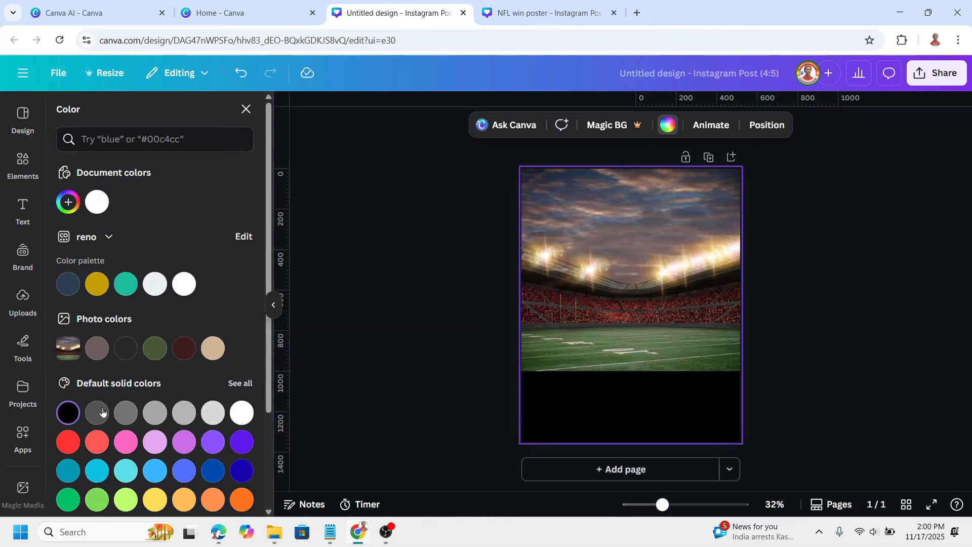
Step: Search the elements for "black blur" and add the wide black gradient graphic that darkens toward its lower edge
{"action": "left_click", "coordinate": [31, 161]}
{"action": "left_click", "coordinate": [125, 117]}
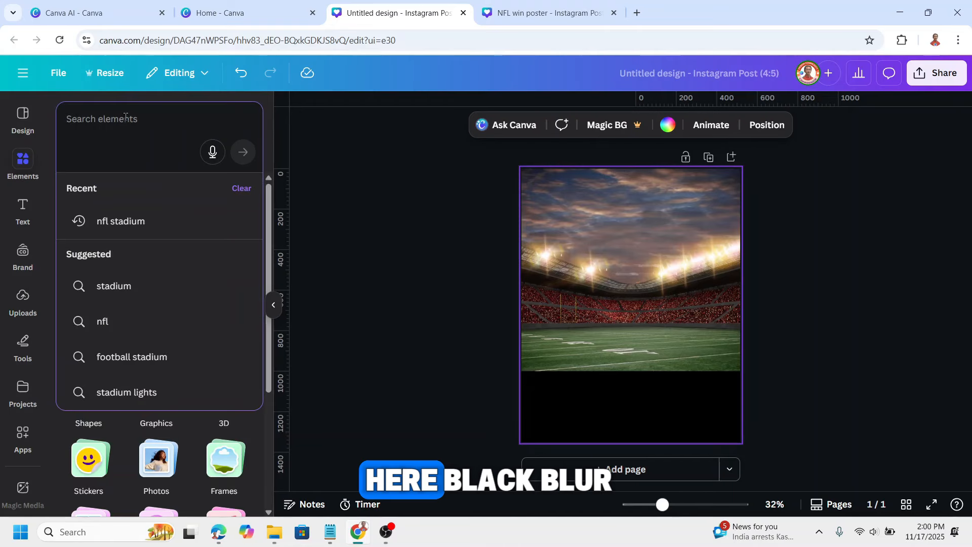
{"action": "type", "text": "black blur"}
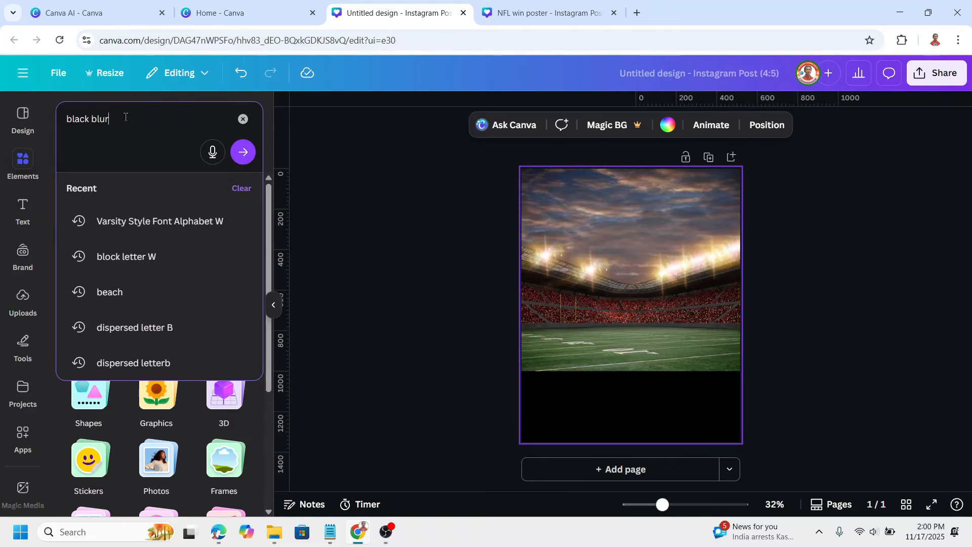
{"action": "key", "text": "Return"}
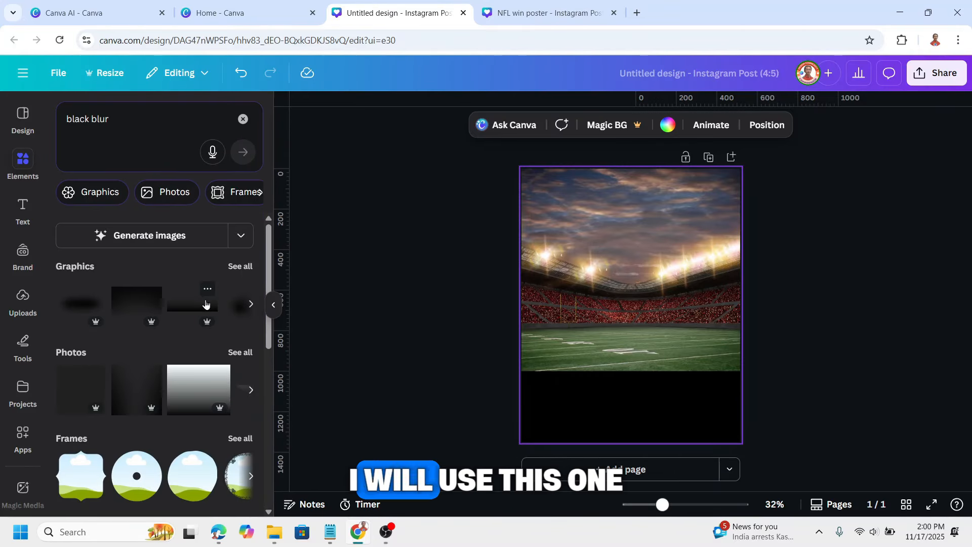
{"action": "left_click", "coordinate": [208, 289]}
{"action": "left_click", "coordinate": [181, 310]}
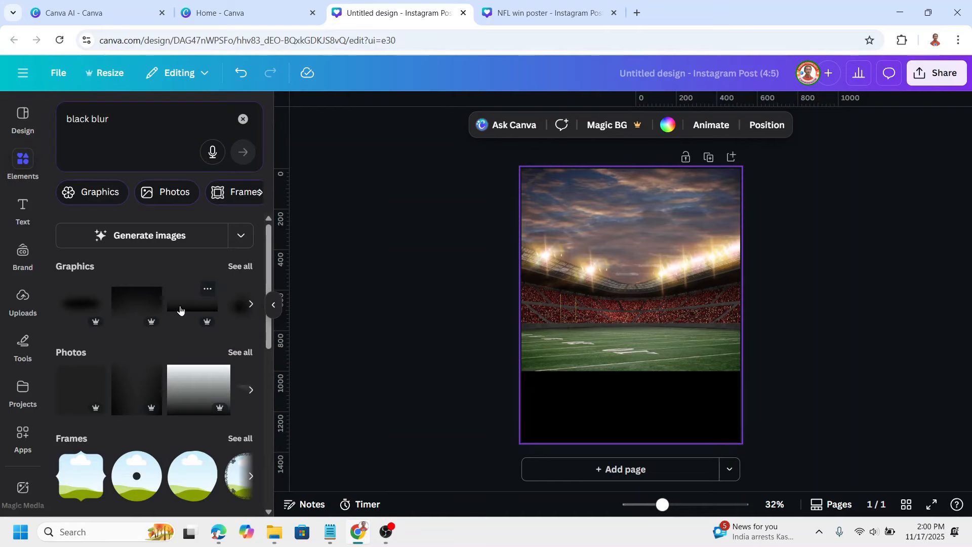
{"action": "left_click", "coordinate": [180, 310]}
Step: Move and enlarge the black gradient well beyond the page width so it fades the stadium photo's lower edge into the background
{"action": "left_click_drag", "start_coordinate": [640, 324], "coordinate": [615, 369]}
{"action": "left_click_drag", "start_coordinate": [689, 327], "coordinate": [901, 265]}
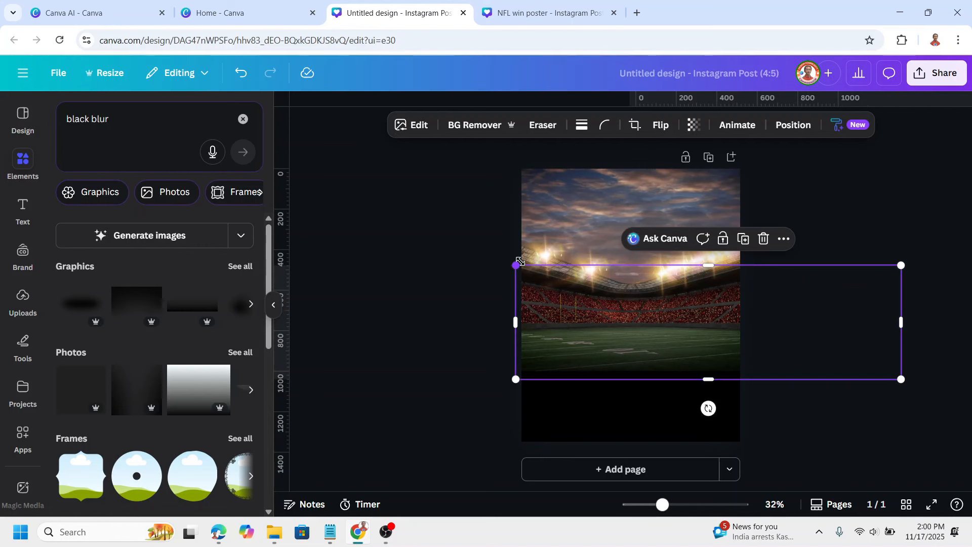
{"action": "left_click_drag", "start_coordinate": [517, 265], "coordinate": [307, 131]}
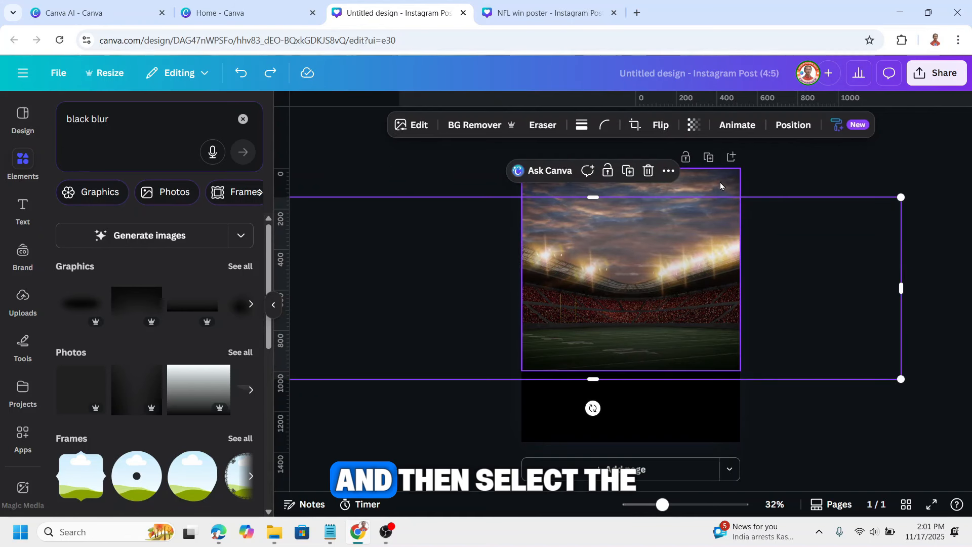
Step: Reduce the stadium photo's transparency value to about 40 so the background darkens
{"action": "left_click", "coordinate": [717, 186]}
{"action": "left_click", "coordinate": [748, 124]}
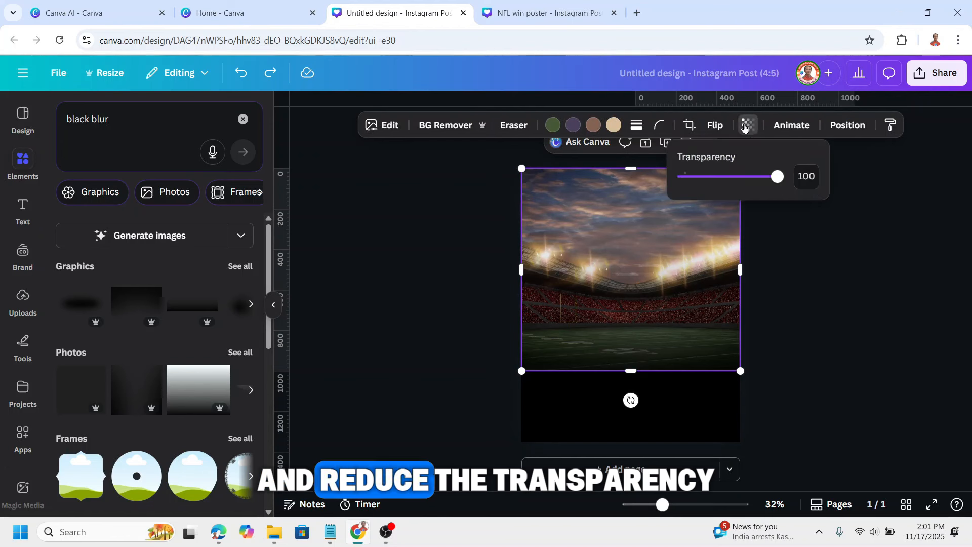
{"action": "left_click", "coordinate": [805, 177]}
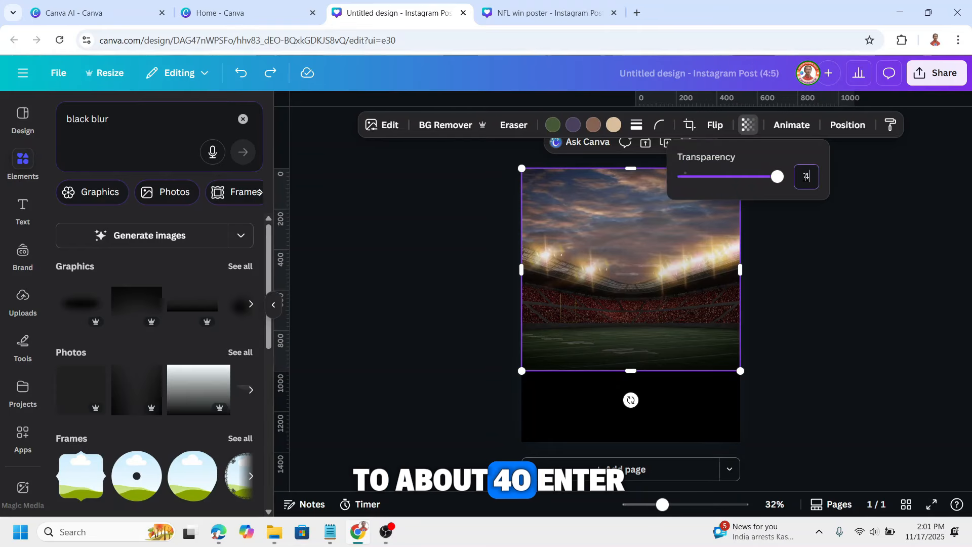
{"action": "key", "text": "Return"}
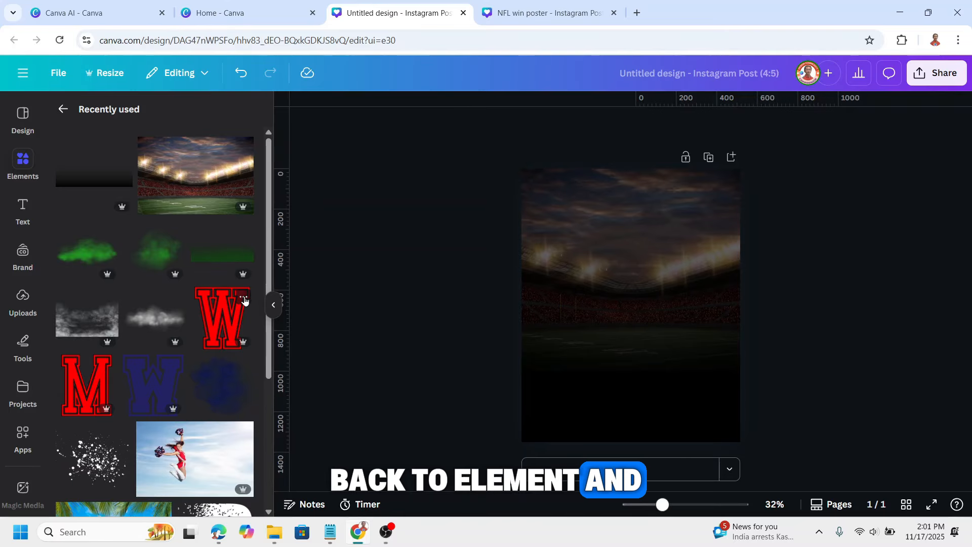
Step: Add the red varsity-style letter W from the recently used elements and enlarge it in the middle of the page
{"action": "left_click", "coordinate": [244, 298]}
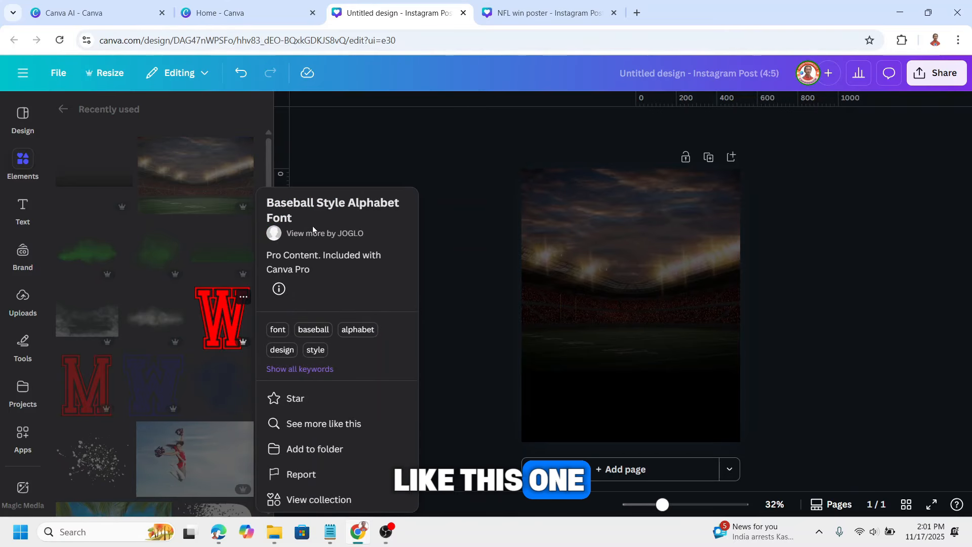
{"action": "left_click", "coordinate": [220, 321]}
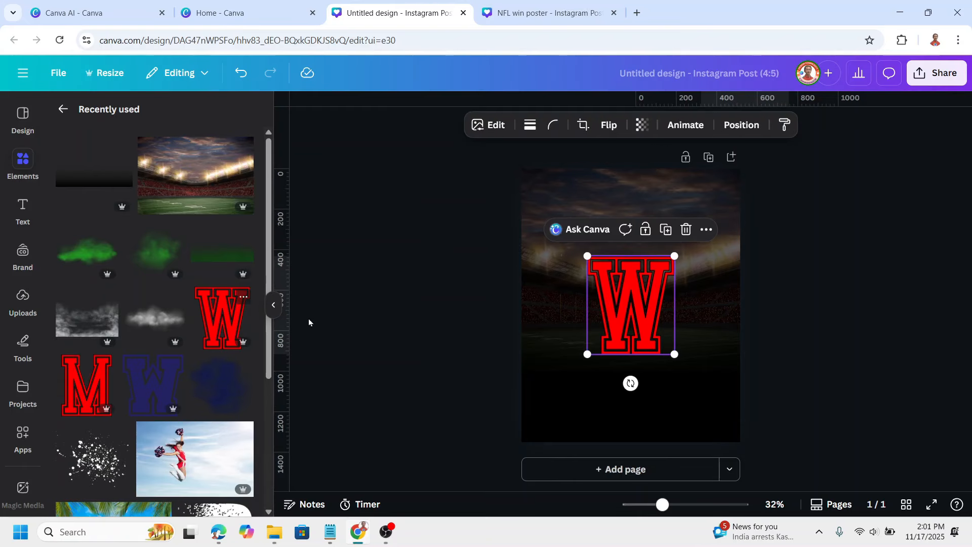
{"action": "left_click_drag", "start_coordinate": [674, 255], "coordinate": [656, 265]}
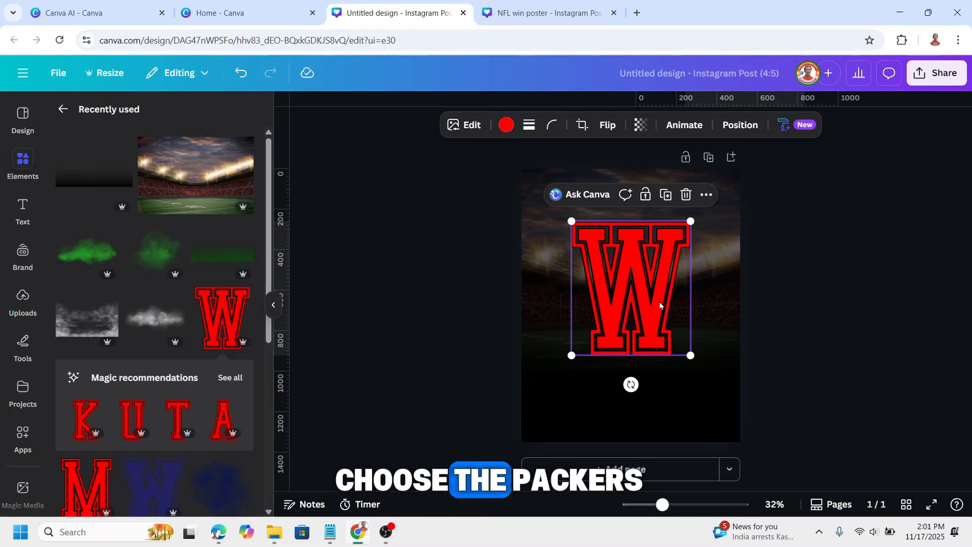
Step: Recolor the letter W to gold #CC9C0E and deselect it
{"action": "left_click", "coordinate": [506, 125]}
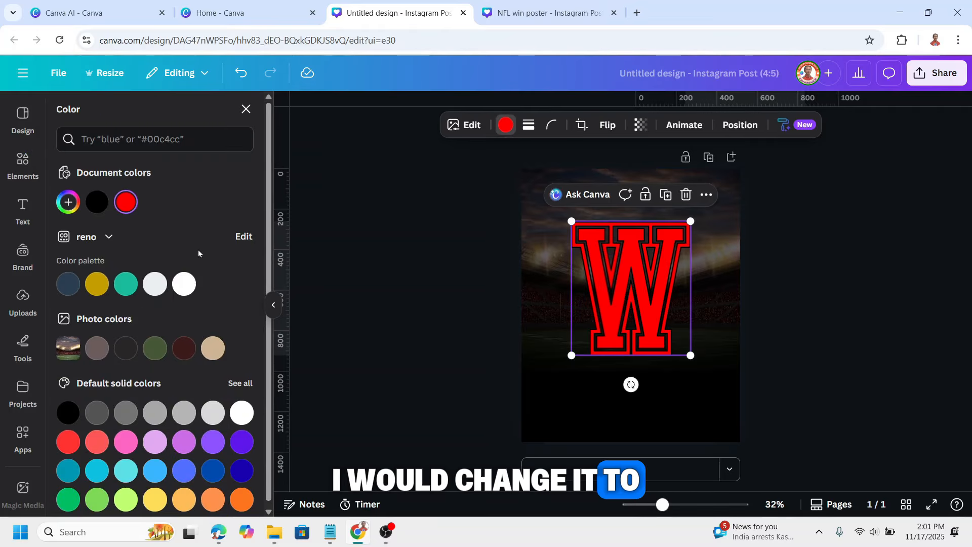
{"action": "left_click", "coordinate": [67, 202]}
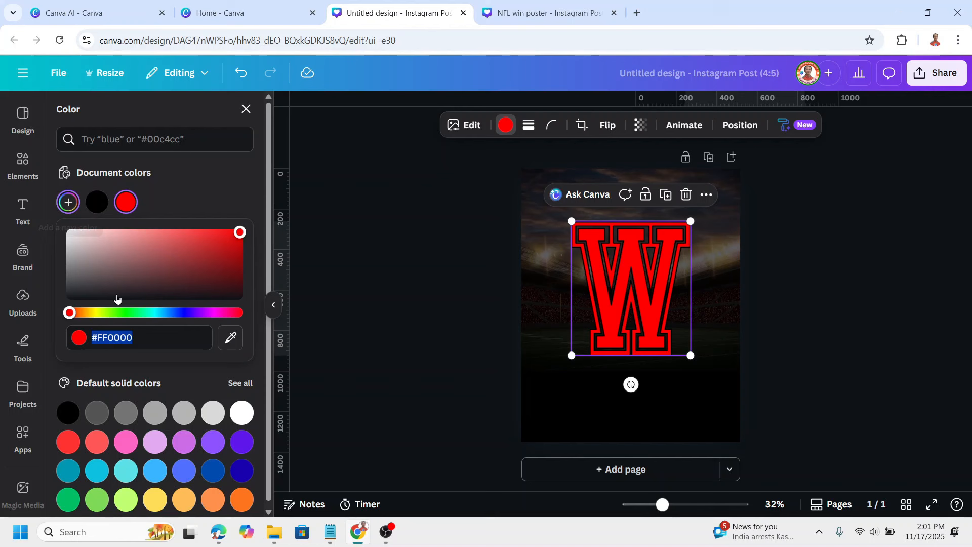
{"action": "left_click", "coordinate": [86, 313]}
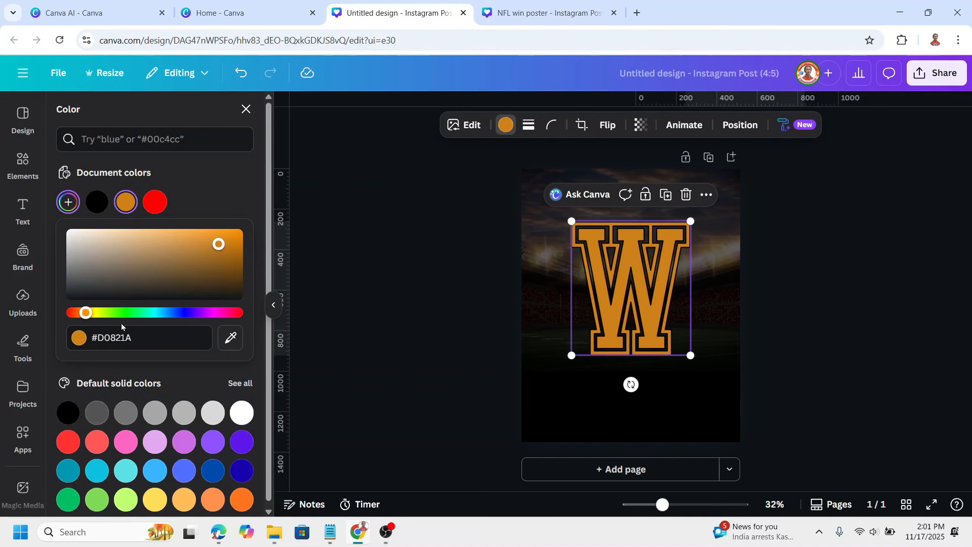
{"action": "left_click_drag", "start_coordinate": [89, 316], "coordinate": [92, 316]}
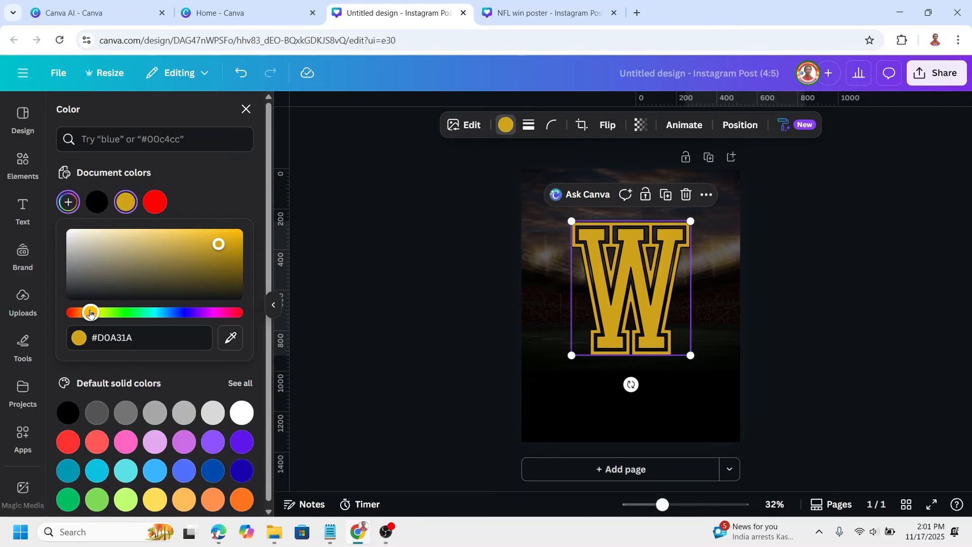
{"action": "left_click_drag", "start_coordinate": [224, 248], "coordinate": [229, 247]}
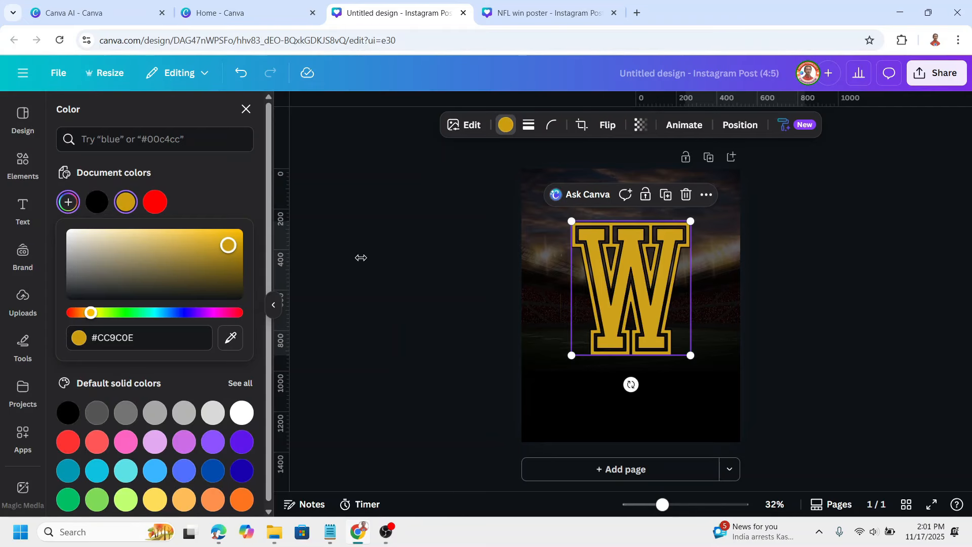
{"action": "left_click", "coordinate": [793, 288]}
{"action": "left_click", "coordinate": [761, 291]}
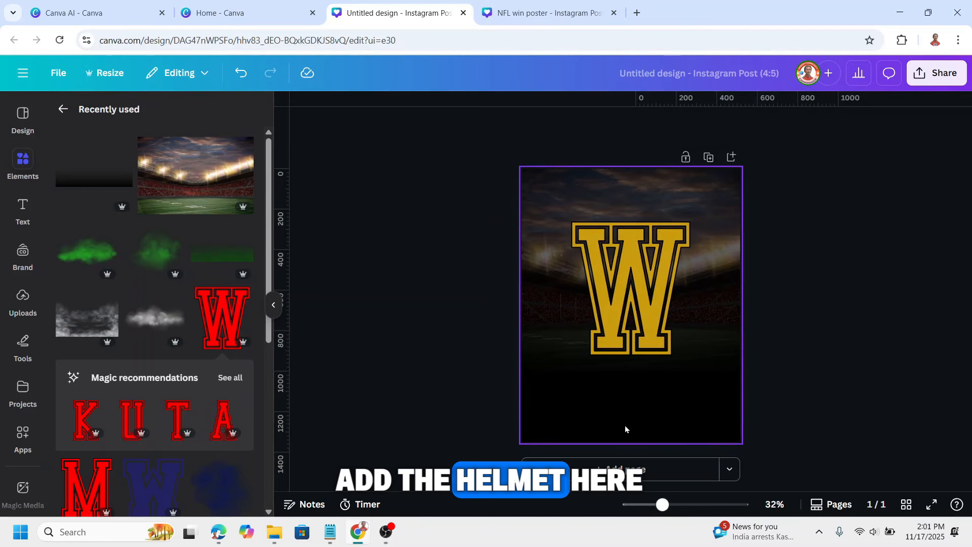
Step: Switch to the Canva AI page, reuse the green and gold football helmet prompt, and download a generated helmet image
{"action": "key", "text": "ctrl+1"}
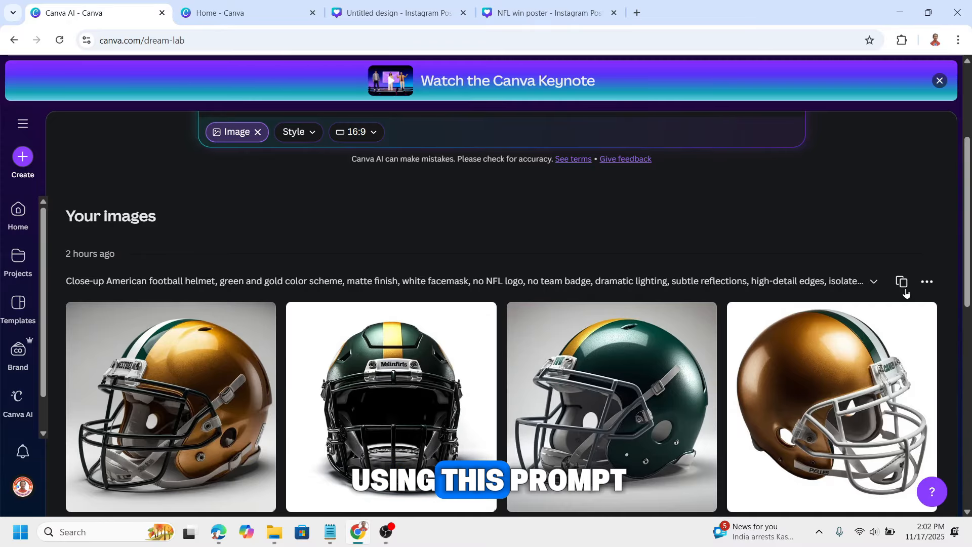
{"action": "left_click", "coordinate": [903, 282]}
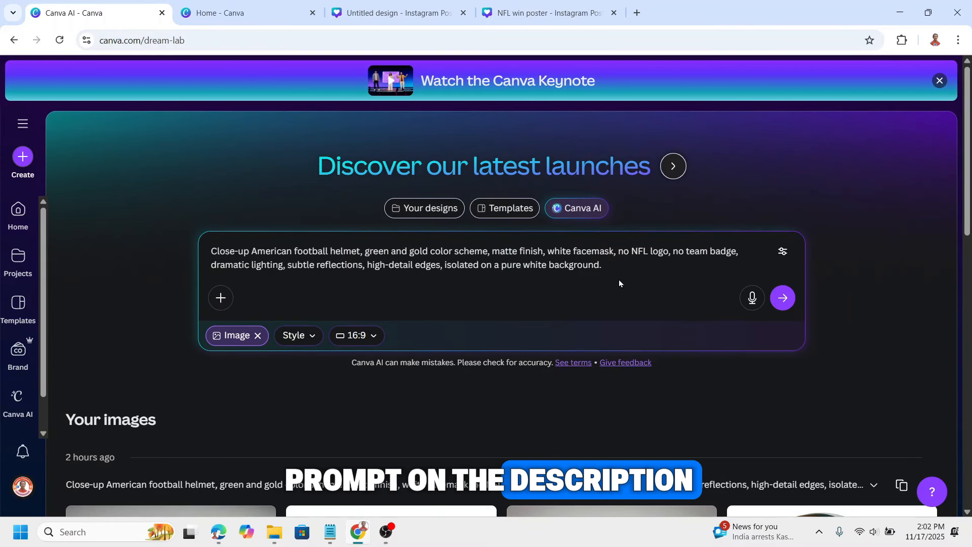
{"action": "scroll", "coordinate": [619, 283], "scroll_direction": "down", "scroll_amount": 5}
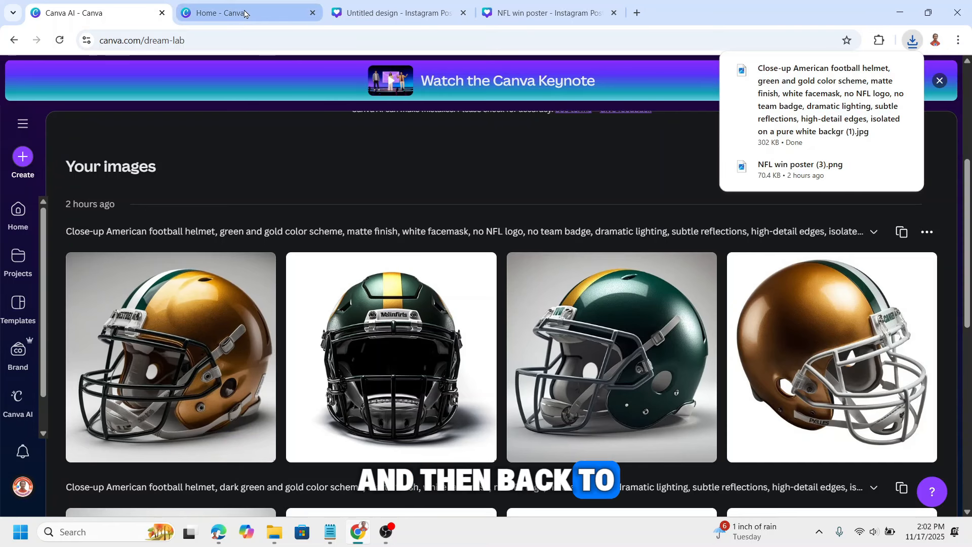
Step: Switch back to the untitled Instagram post design, place the downloaded helmet image on the page, and remove its background
{"action": "left_click", "coordinate": [387, 15]}
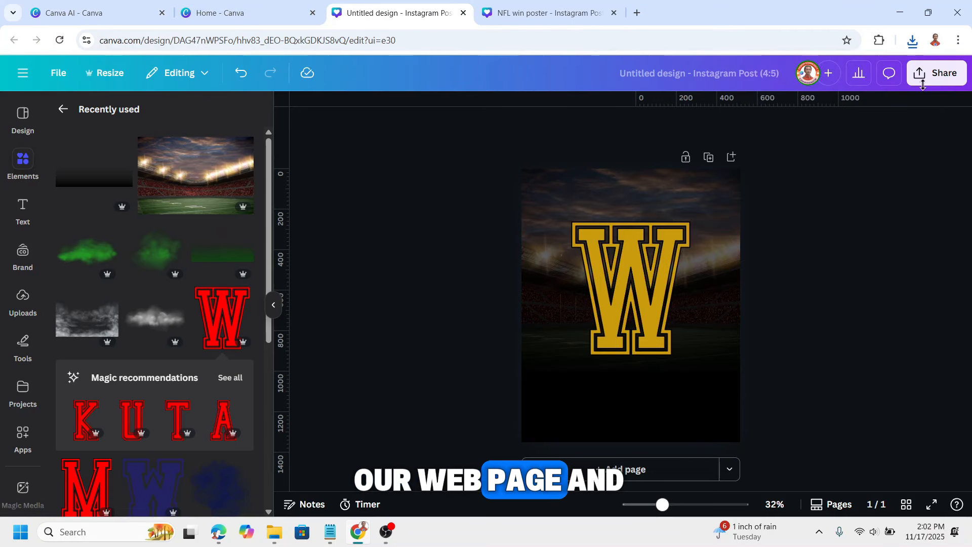
{"action": "left_click", "coordinate": [914, 41]}
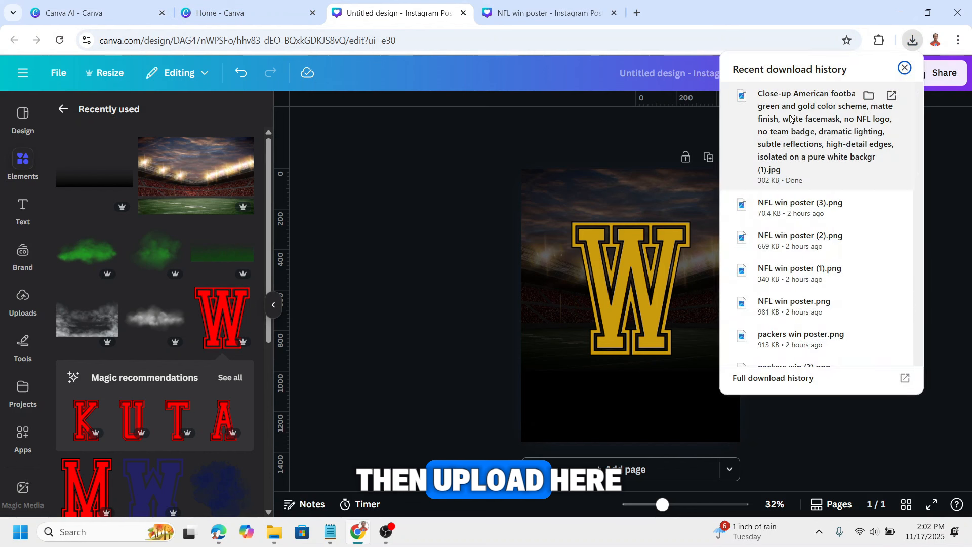
{"action": "left_click_drag", "start_coordinate": [790, 122], "coordinate": [643, 336]}
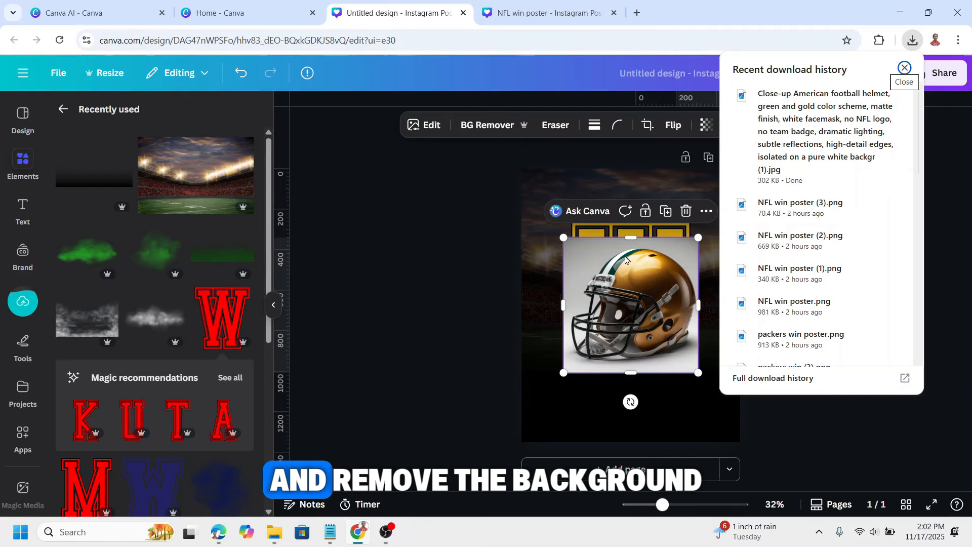
{"action": "left_click", "coordinate": [490, 119]}
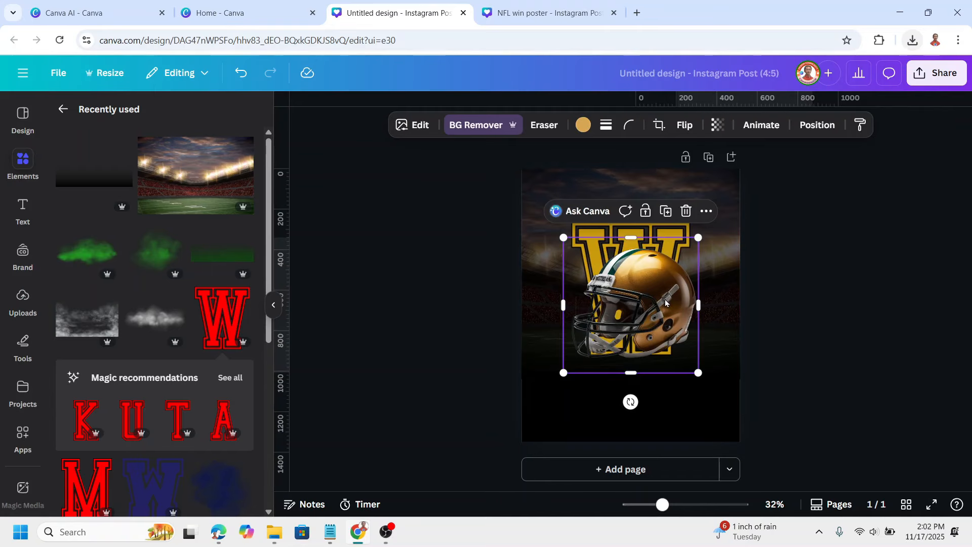
Step: Move the helmet over the base of the W and shrink it, and slightly enlarge the letter W
{"action": "left_click_drag", "start_coordinate": [648, 293], "coordinate": [641, 351]}
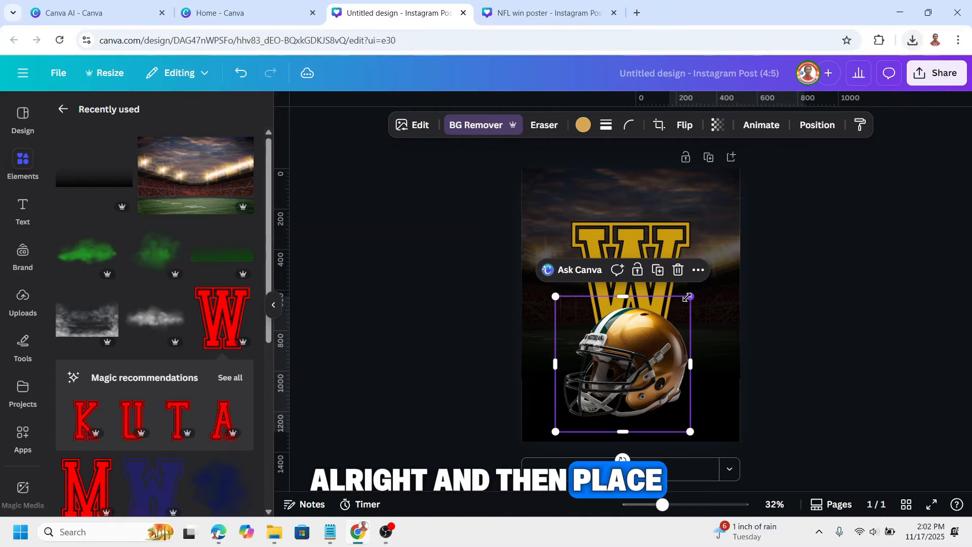
{"action": "left_click_drag", "start_coordinate": [690, 298], "coordinate": [664, 328]}
{"action": "left_click", "coordinate": [681, 236]}
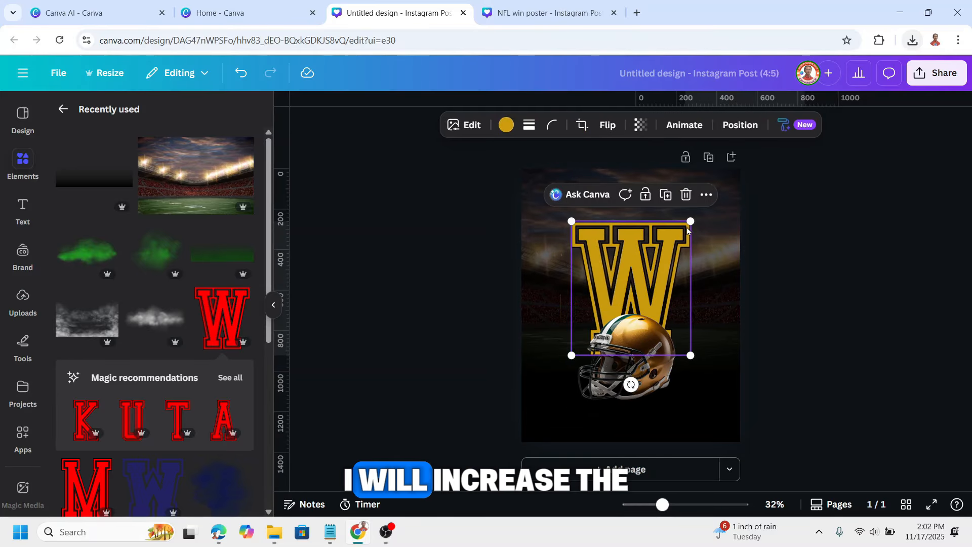
{"action": "left_click_drag", "start_coordinate": [691, 220], "coordinate": [692, 219]}
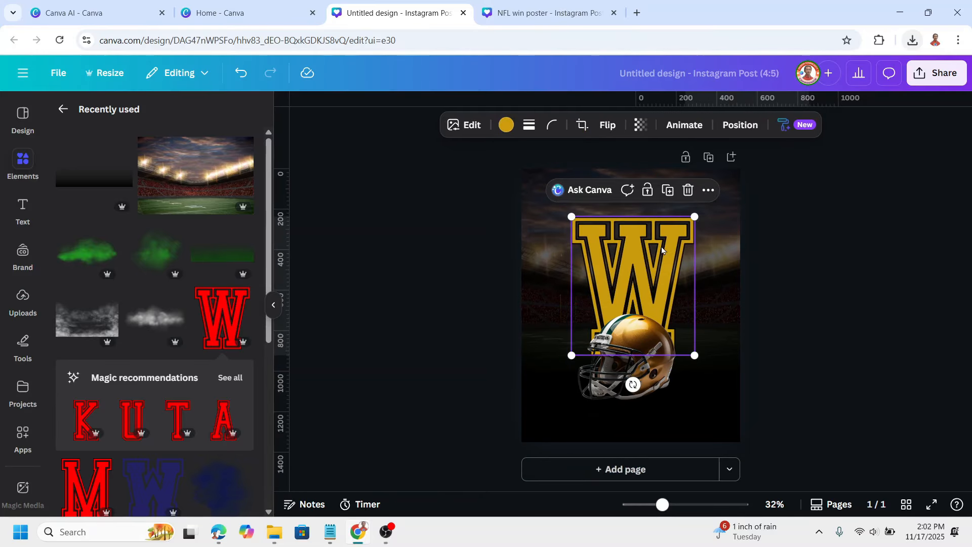
Step: Duplicate the helmet in place and give the copy a Custom duotone with black #000000 highlights
{"action": "left_click", "coordinate": [672, 358]}
{"action": "left_click", "coordinate": [660, 281]}
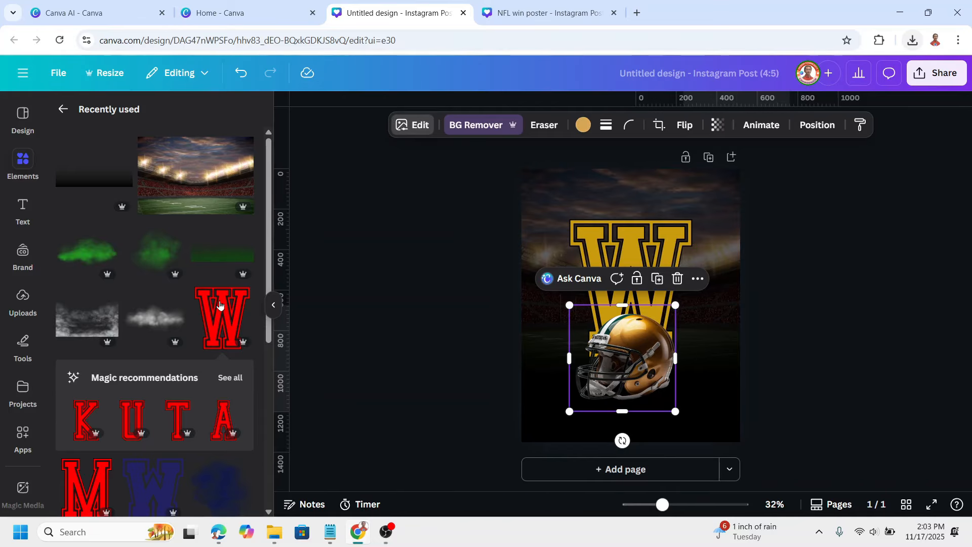
{"action": "scroll", "coordinate": [149, 355], "scroll_direction": "down", "scroll_amount": 3}
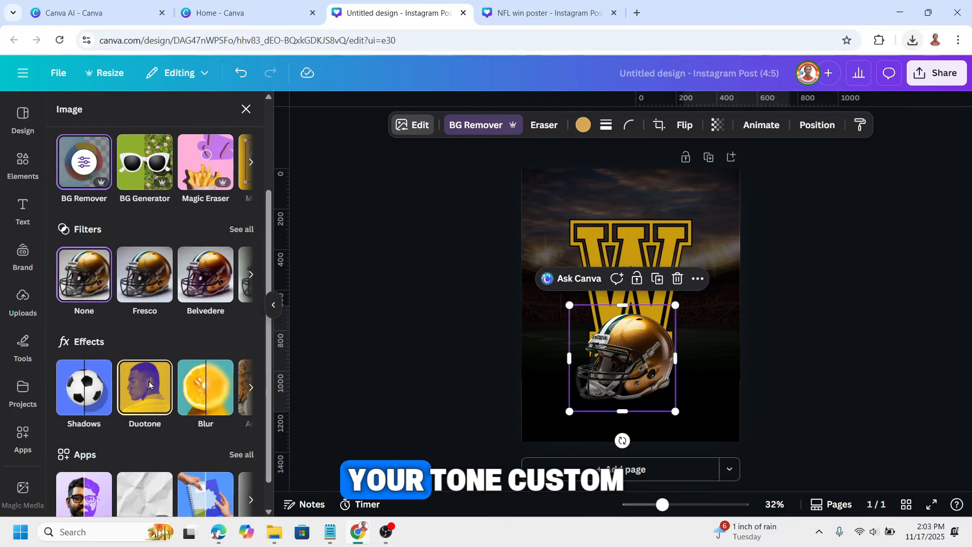
{"action": "left_click", "coordinate": [150, 385]}
{"action": "left_click", "coordinate": [101, 259]}
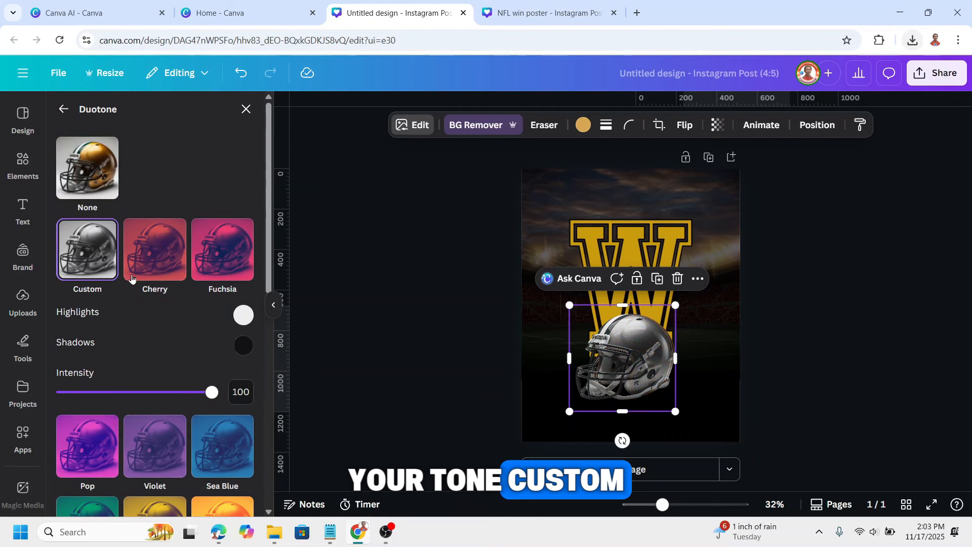
{"action": "left_click", "coordinate": [243, 314]}
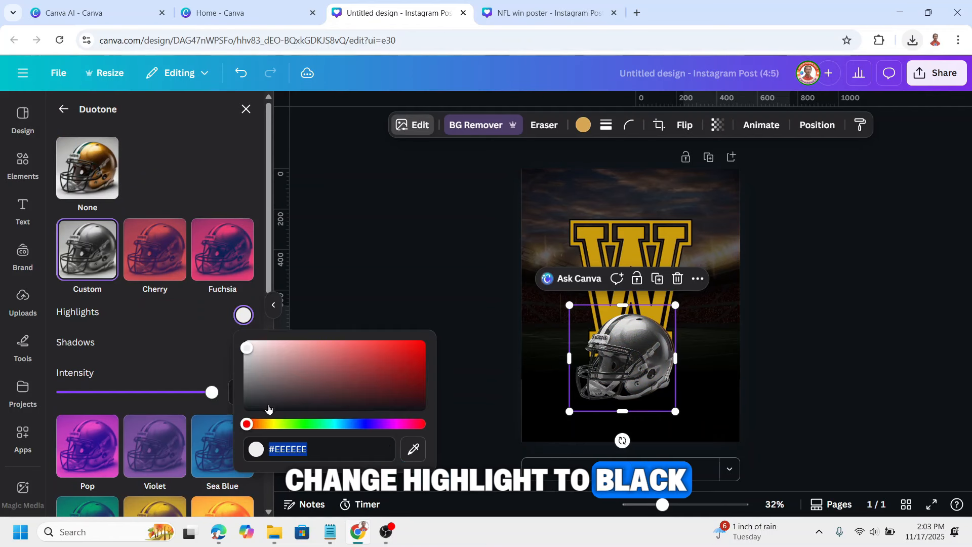
{"action": "left_click_drag", "start_coordinate": [268, 409], "coordinate": [238, 433]}
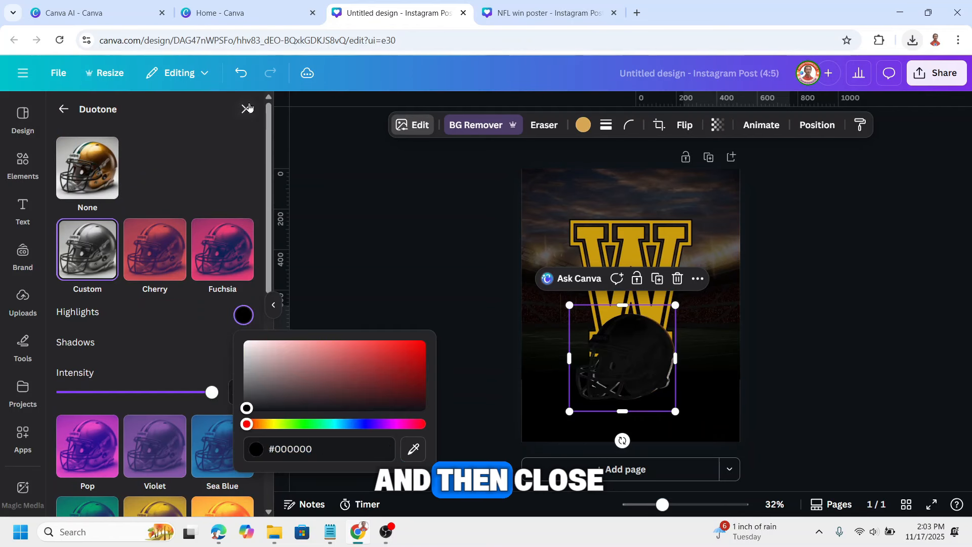
{"action": "left_click", "coordinate": [247, 108]}
{"action": "left_click", "coordinate": [246, 108]}
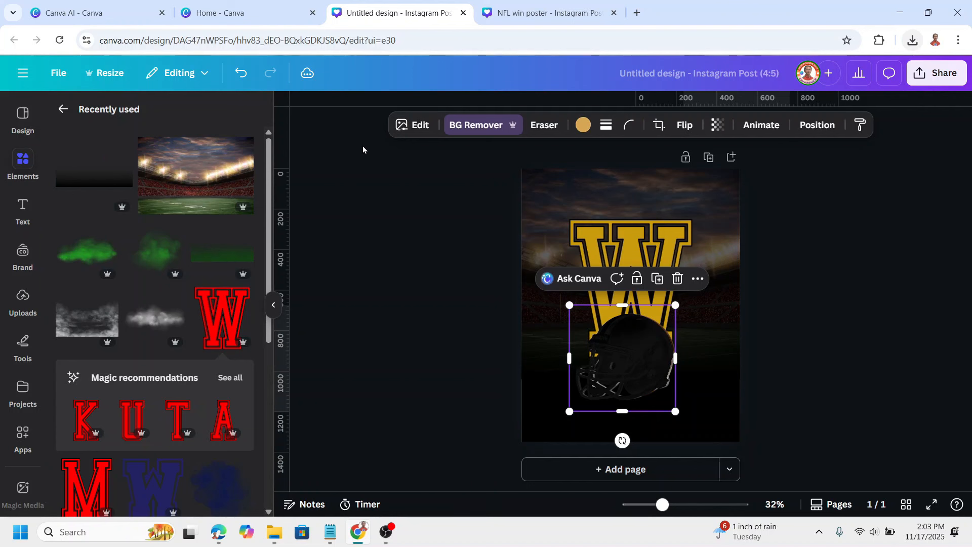
Step: Blur the whole image of the black helmet copy at intensity 50
{"action": "left_click", "coordinate": [412, 125]}
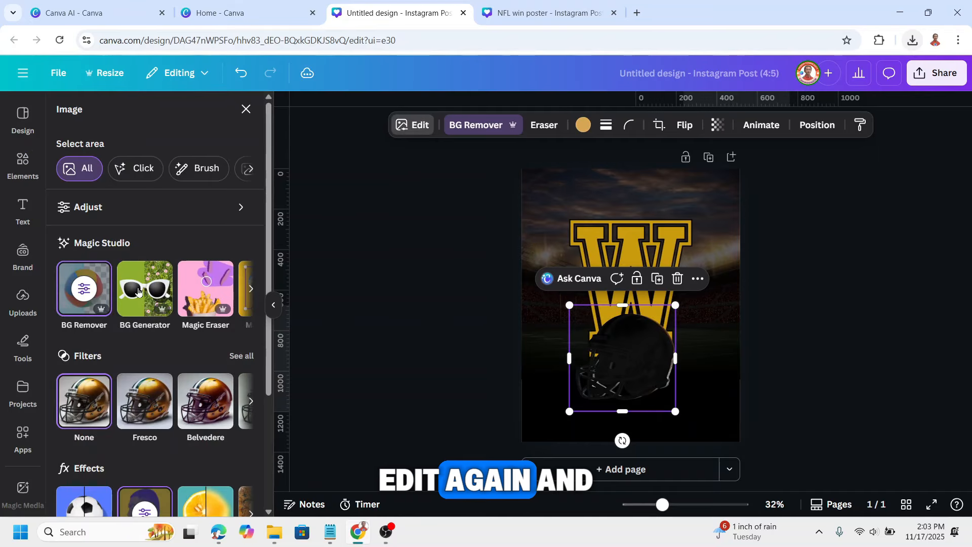
{"action": "scroll", "coordinate": [147, 355], "scroll_direction": "down", "scroll_amount": 2}
{"action": "left_click", "coordinate": [203, 455]}
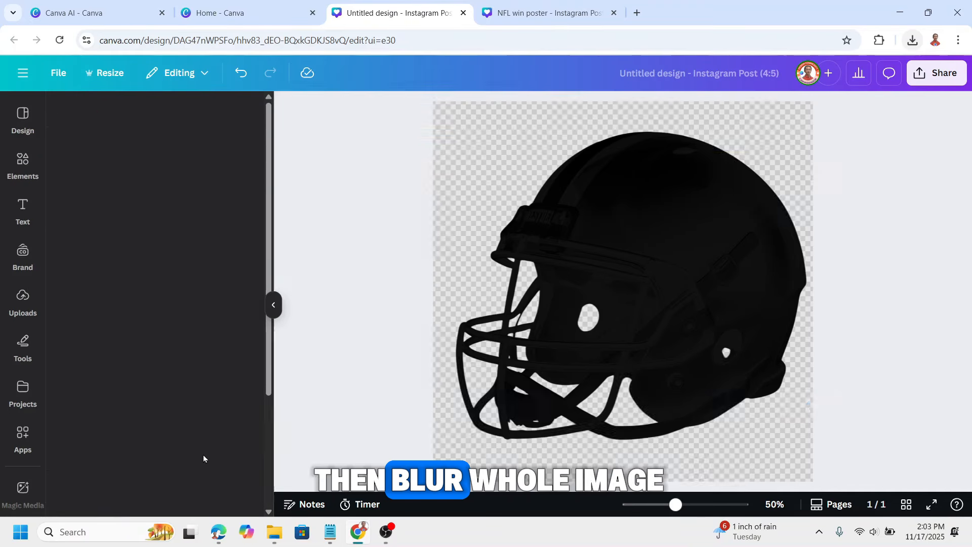
{"action": "left_click", "coordinate": [199, 151]}
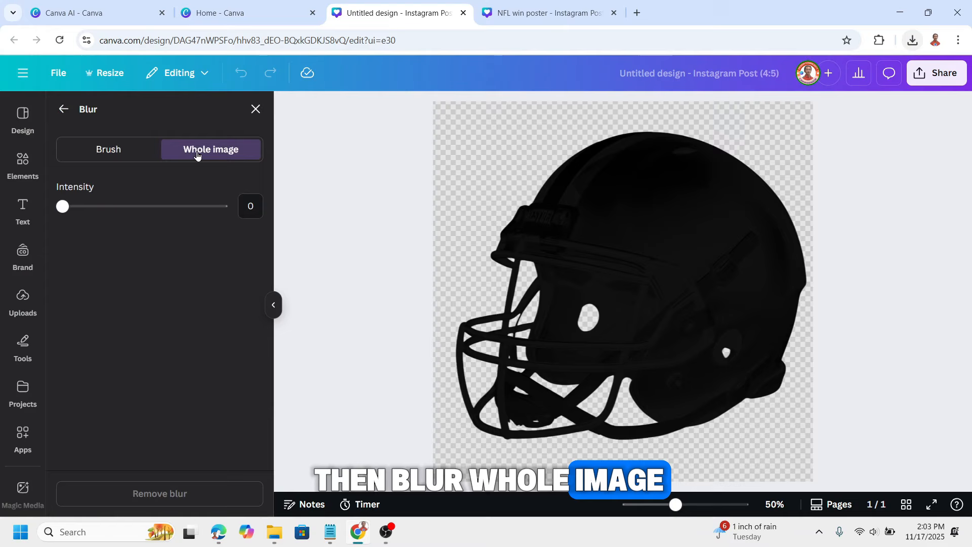
{"action": "left_click", "coordinate": [252, 213]}
{"action": "type", "text": "50"}
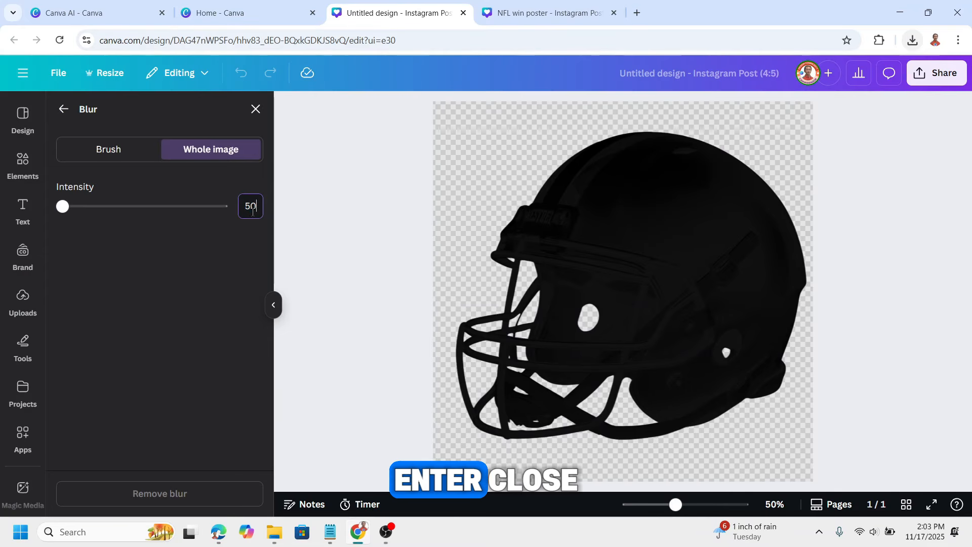
{"action": "key", "text": "Return"}
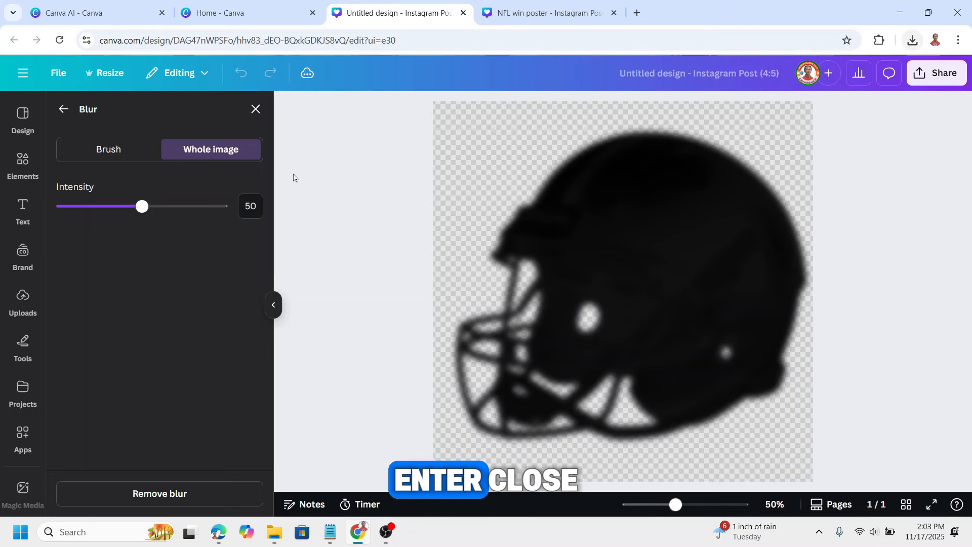
{"action": "left_click", "coordinate": [256, 109]}
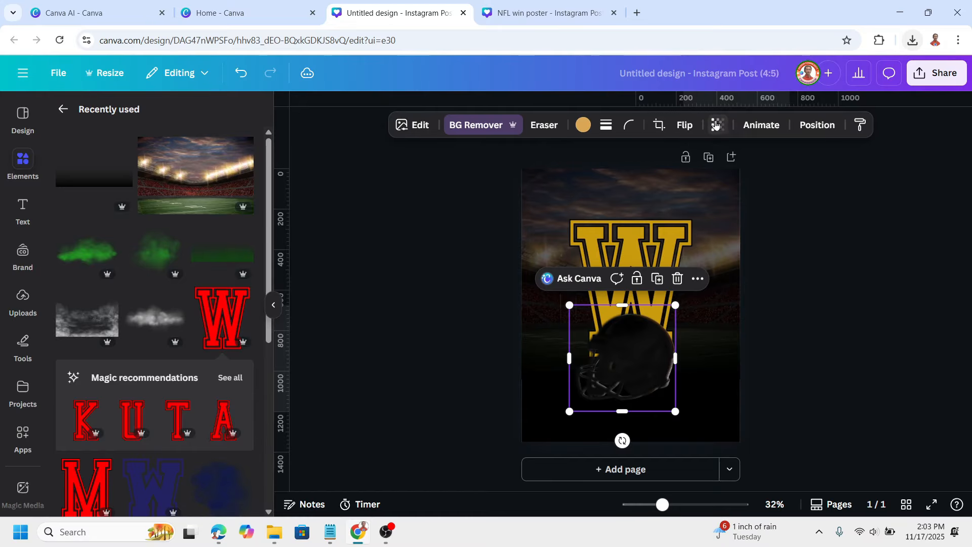
Step: Set the blurred black helmet copy's transparency value to 60
{"action": "left_click", "coordinate": [717, 124]}
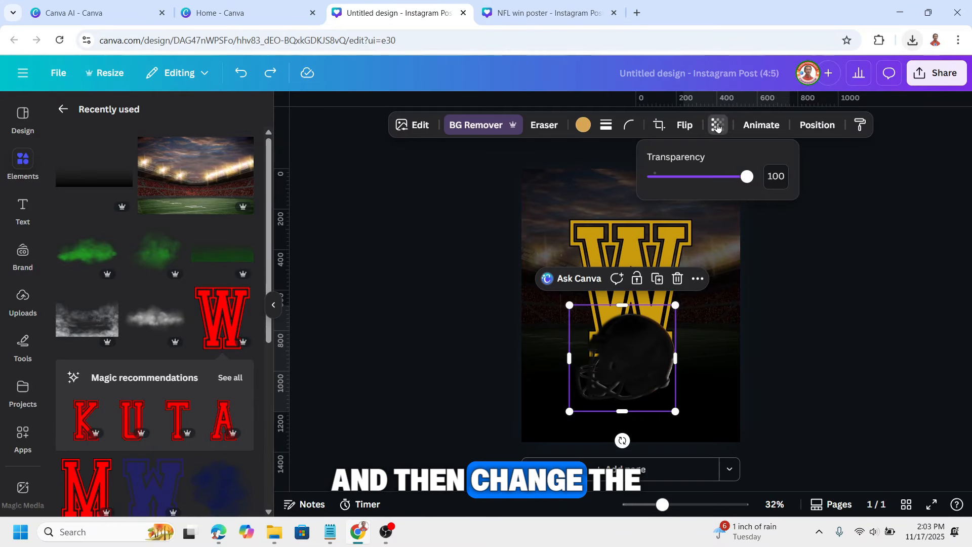
{"action": "left_click", "coordinate": [779, 176]}
{"action": "type", "text": "60"}
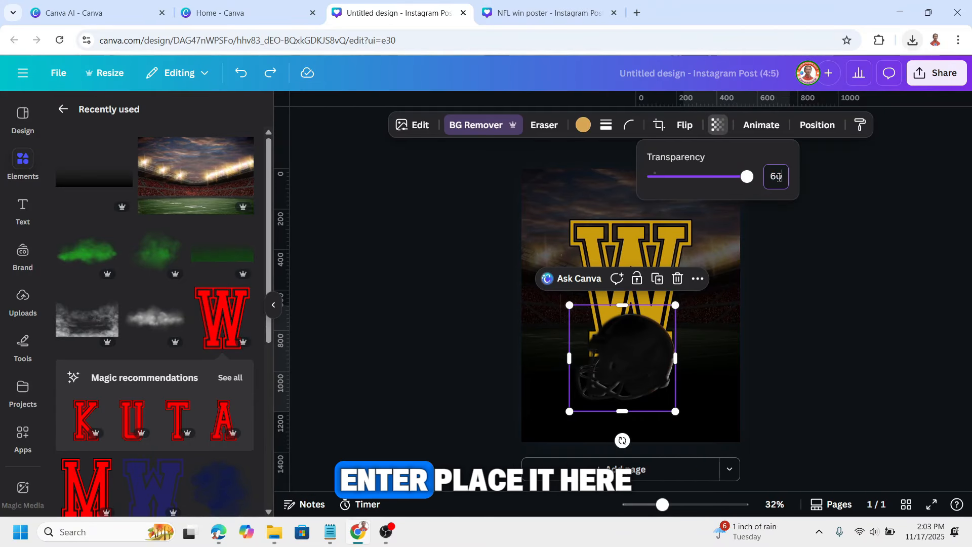
{"action": "key", "text": "Return"}
Step: Nudge the black helmet copy slightly upward and send it backward behind the gold helmet as a shadow
{"action": "left_click_drag", "start_coordinate": [644, 358], "coordinate": [640, 347]}
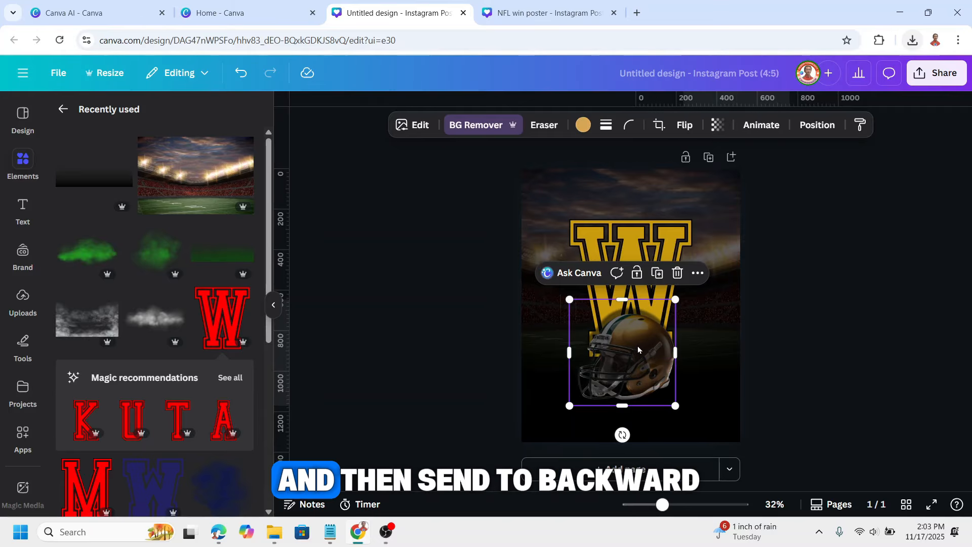
{"action": "right_click", "coordinate": [638, 345]}
{"action": "mouse_move", "coordinate": [704, 273]}
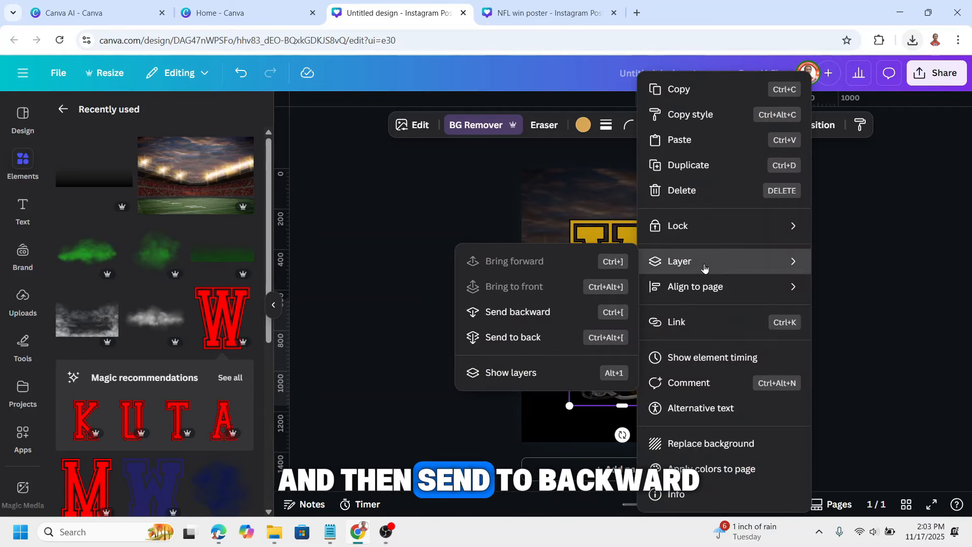
{"action": "left_click", "coordinate": [532, 311]}
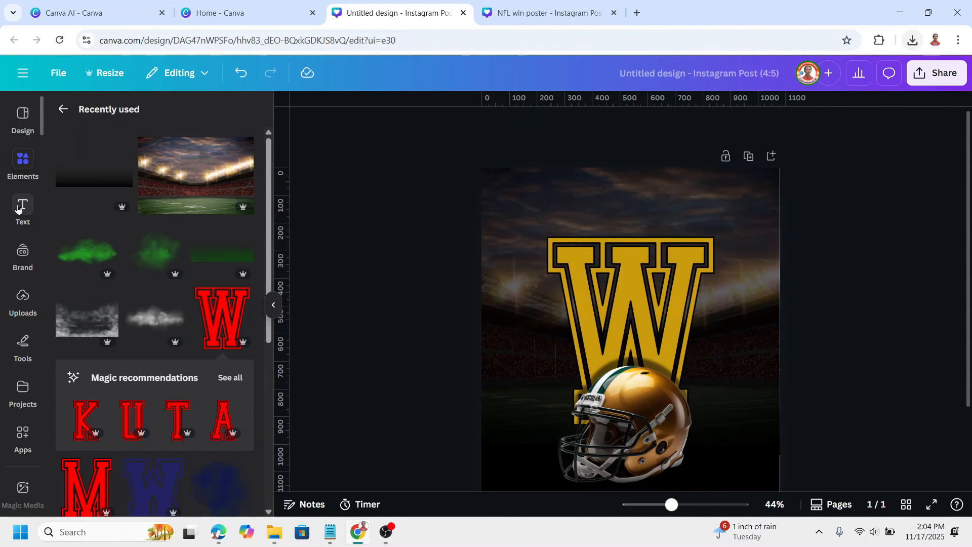
Step: Add the heading "PACKERS WIN !" in white above the letter W
{"action": "left_click", "coordinate": [18, 209]}
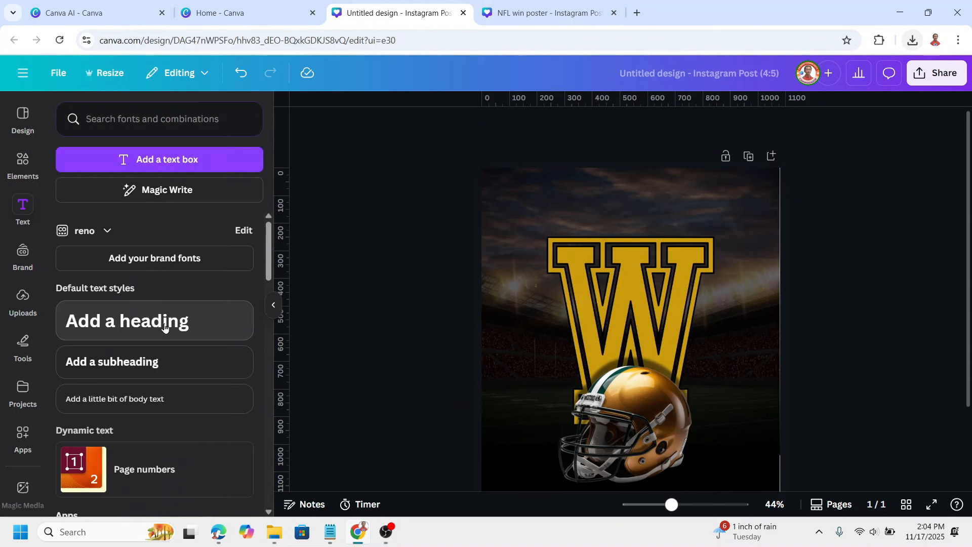
{"action": "left_click", "coordinate": [165, 327]}
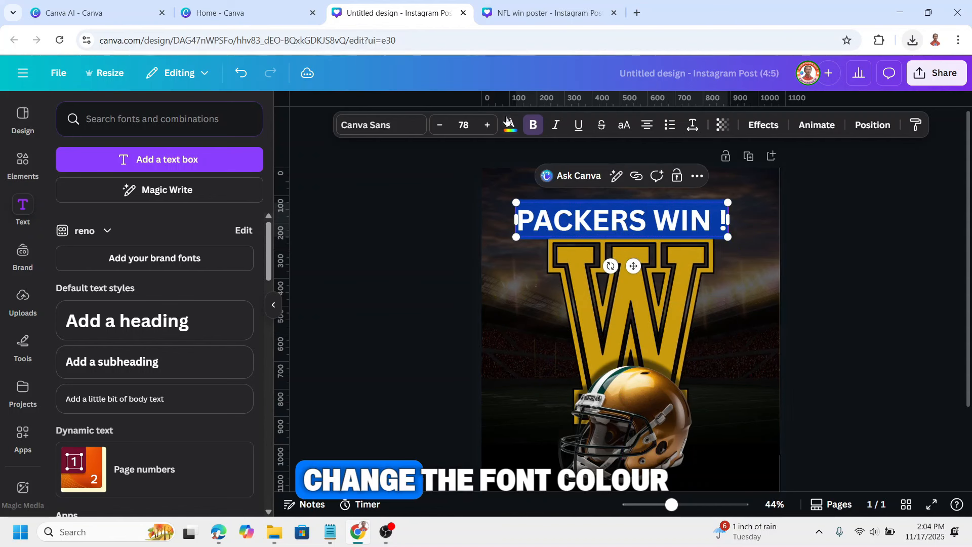
{"action": "left_click", "coordinate": [509, 123]}
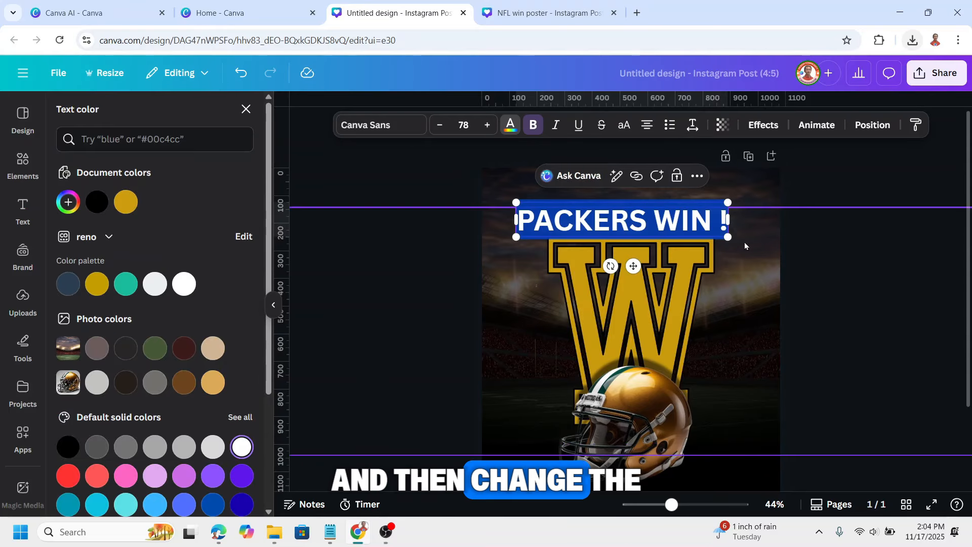
Step: Change the heading's font to League Spartan from the starred fonts and adjust its placement above the W
{"action": "left_click", "coordinate": [356, 130]}
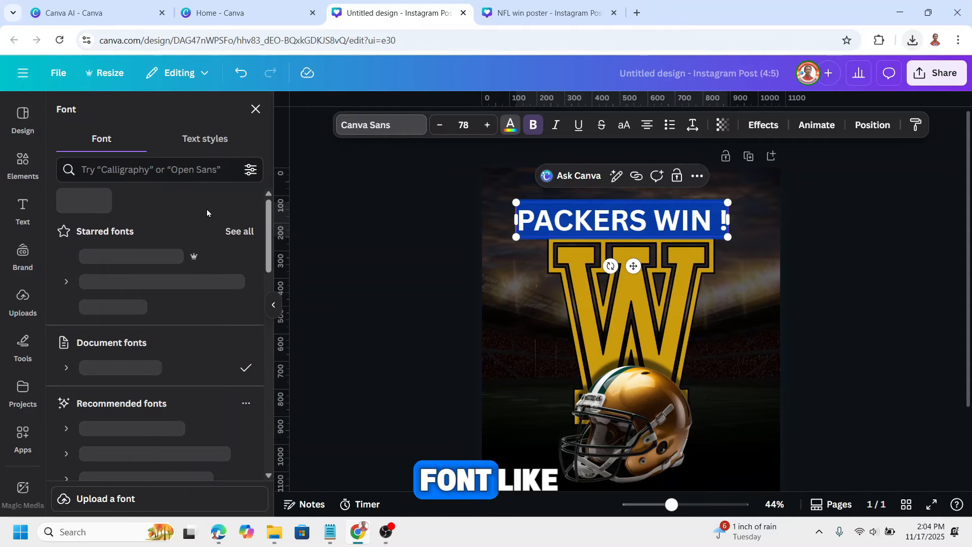
{"action": "left_click", "coordinate": [240, 231]}
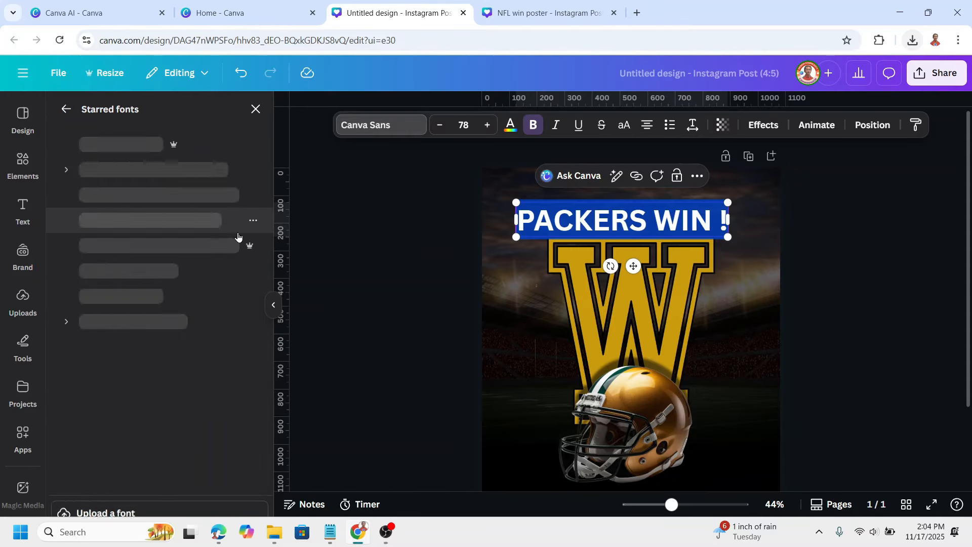
{"action": "left_click", "coordinate": [190, 273]}
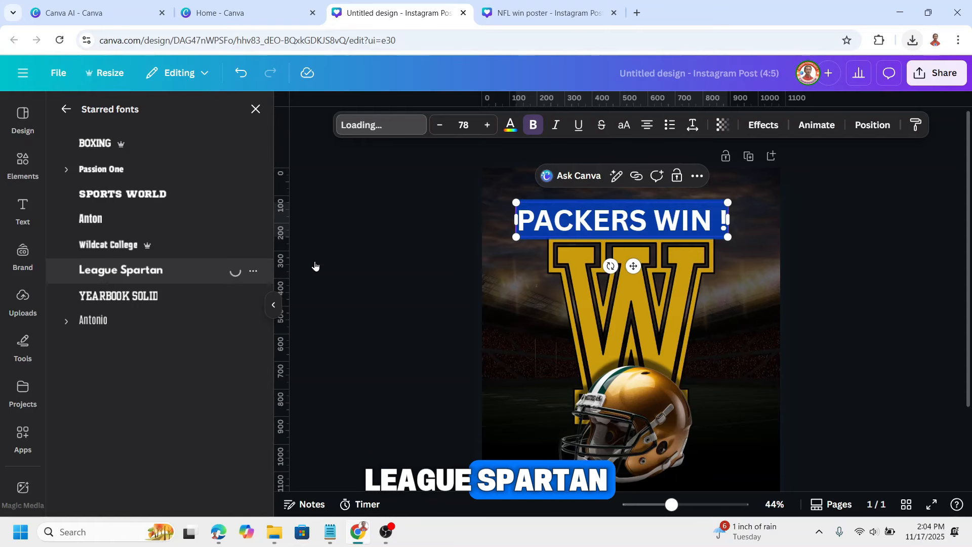
{"action": "left_click_drag", "start_coordinate": [680, 216], "coordinate": [689, 215]}
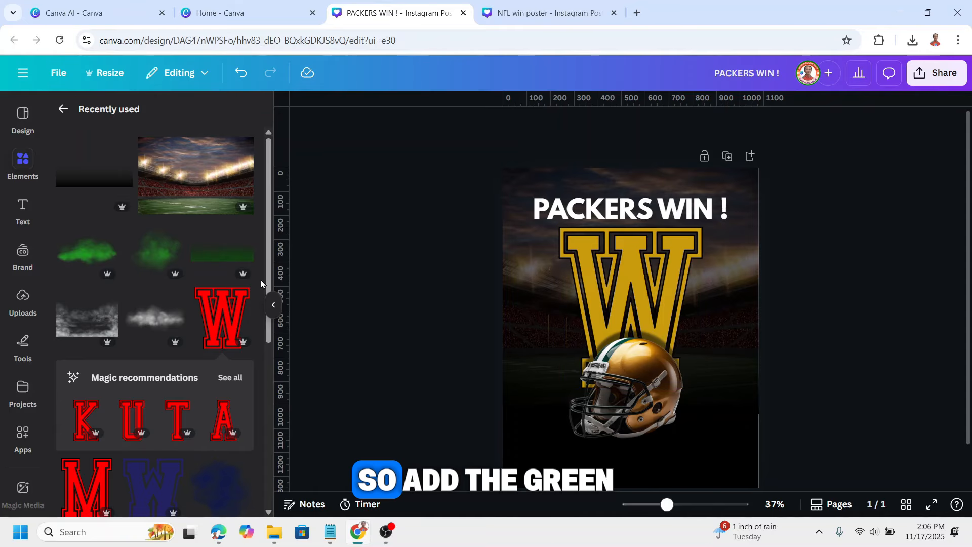
Step: Add the recently used Green Smoke Fog element along the page's lower edge and enlarge it to span the full page width
{"action": "left_click", "coordinate": [244, 231]}
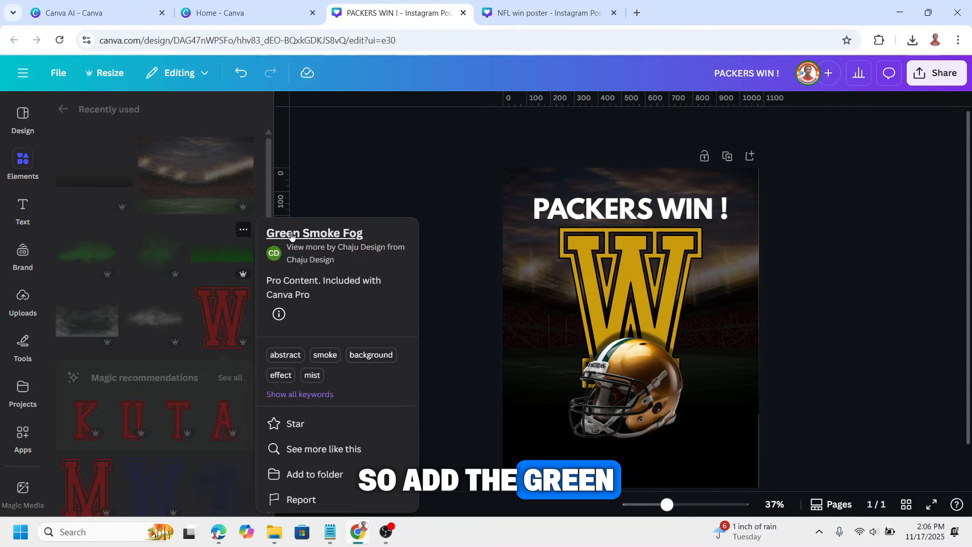
{"action": "left_click", "coordinate": [217, 258]}
{"action": "left_click", "coordinate": [217, 258]}
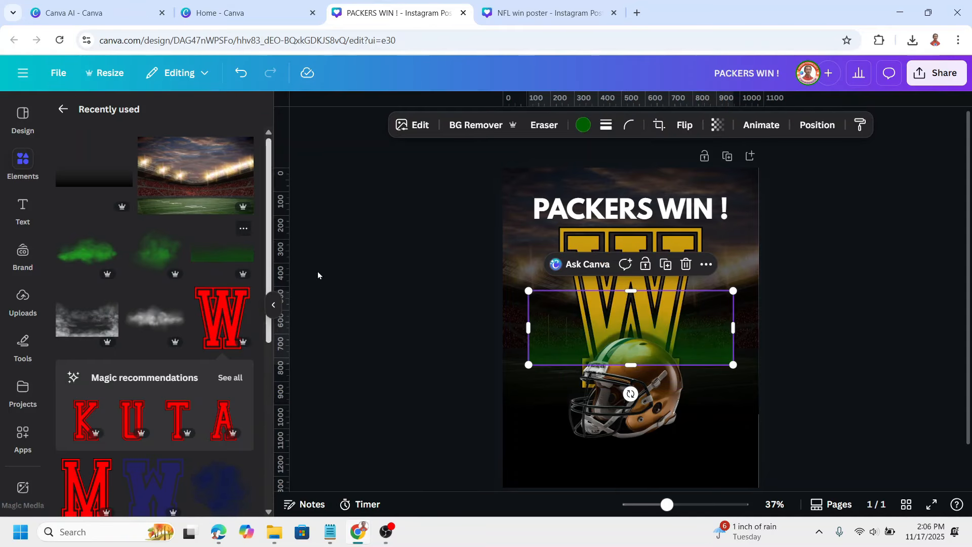
{"action": "left_click_drag", "start_coordinate": [625, 338], "coordinate": [624, 459]}
{"action": "scroll", "coordinate": [633, 446], "scroll_direction": "down", "scroll_amount": 1}
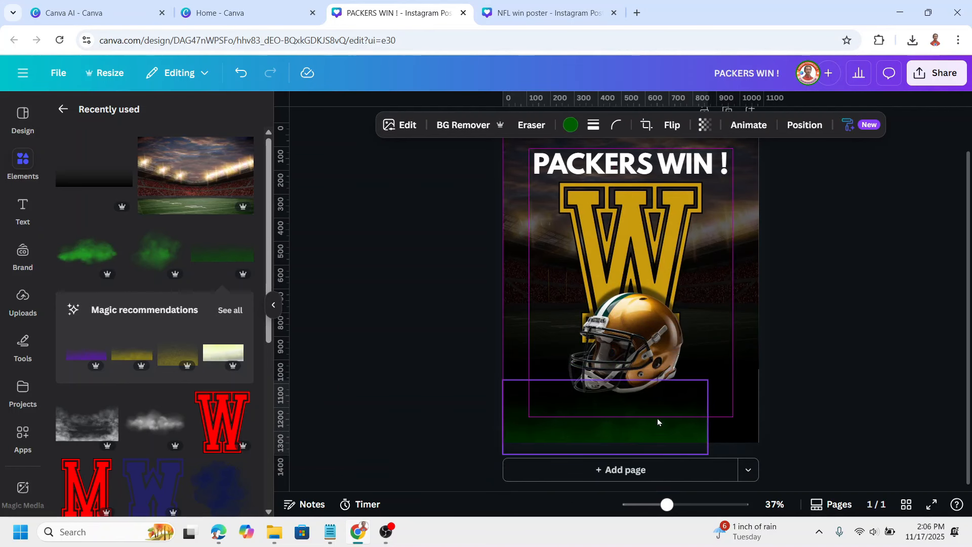
{"action": "left_click", "coordinate": [658, 418]}
{"action": "left_click_drag", "start_coordinate": [708, 382], "coordinate": [772, 357]}
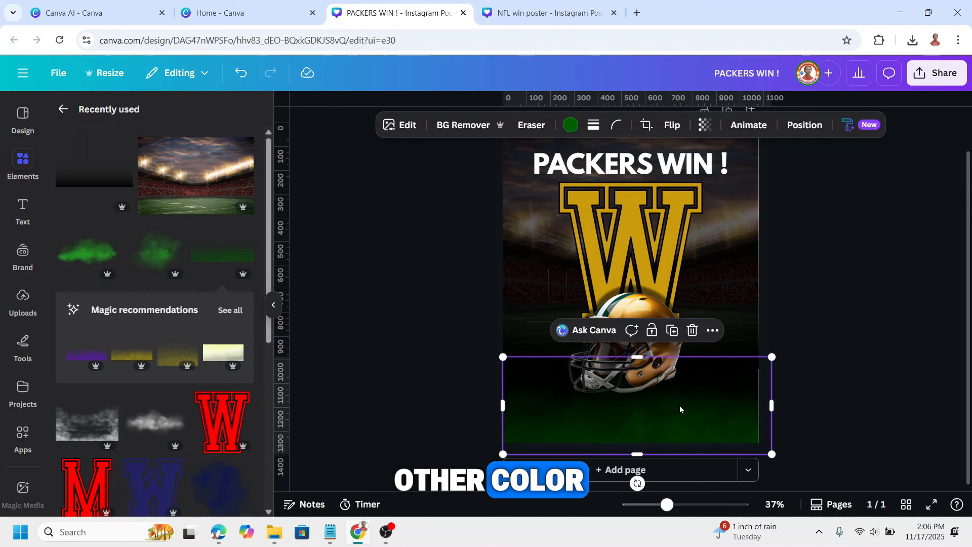
Step: Try red, orange and dark blue on the smoke along the page's lower edge and undo back to green
{"action": "left_click", "coordinate": [571, 125]}
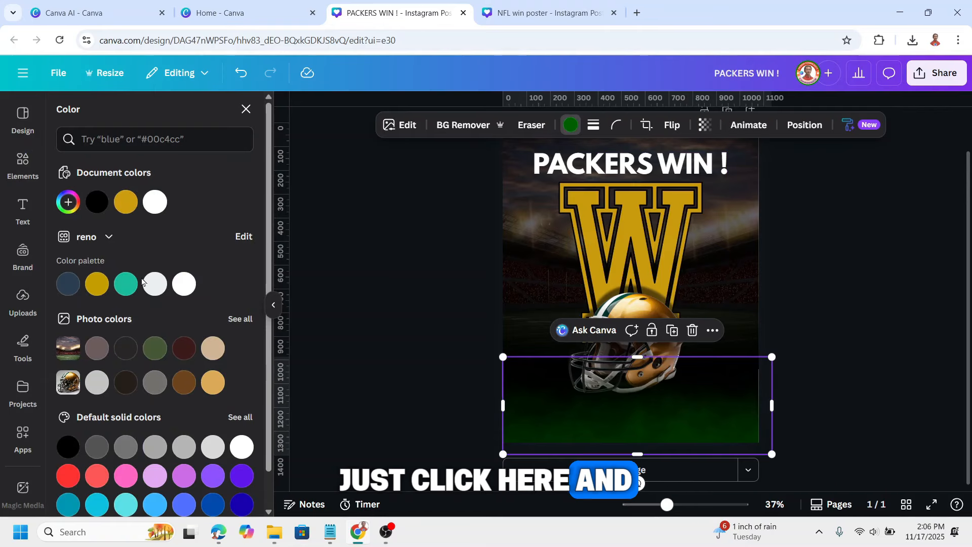
{"action": "left_click", "coordinate": [70, 437]}
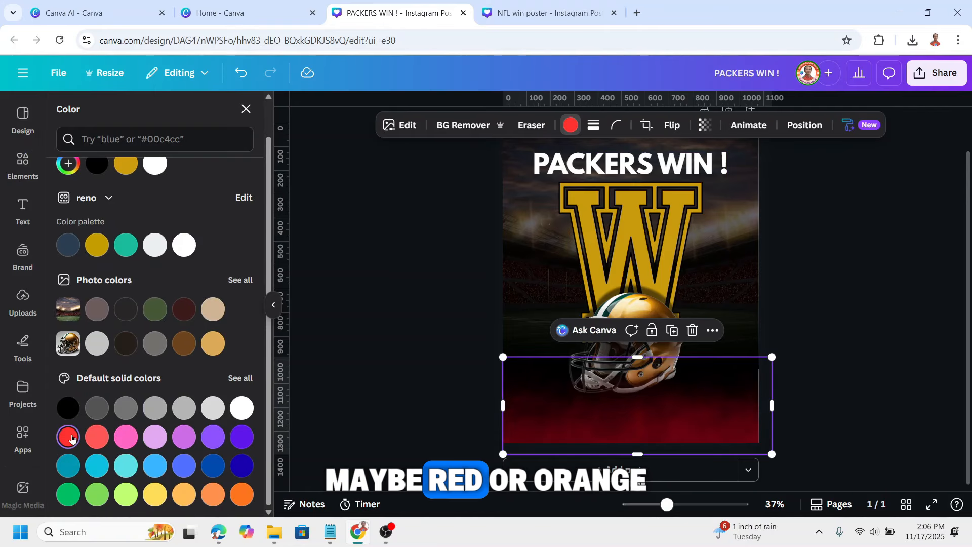
{"action": "left_click", "coordinate": [241, 500]}
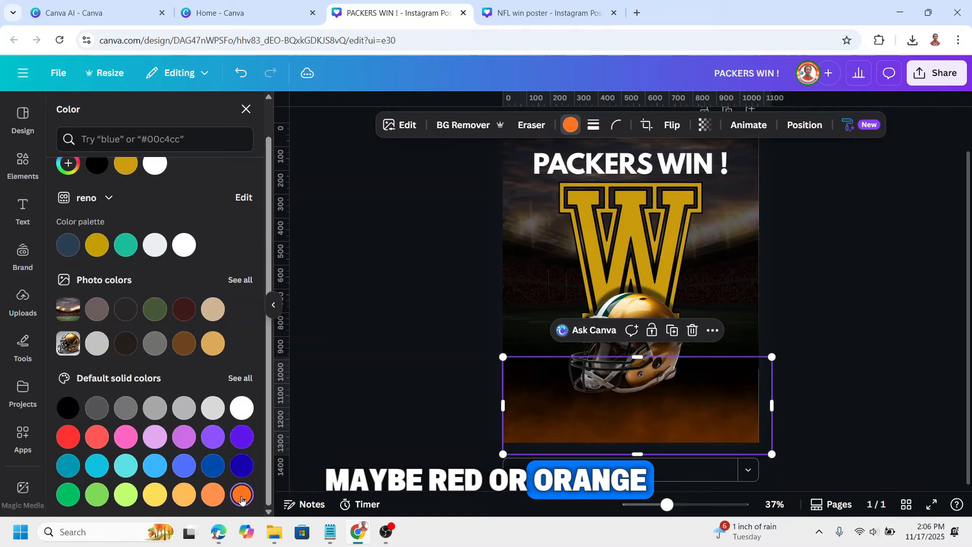
{"action": "left_click", "coordinate": [243, 466]}
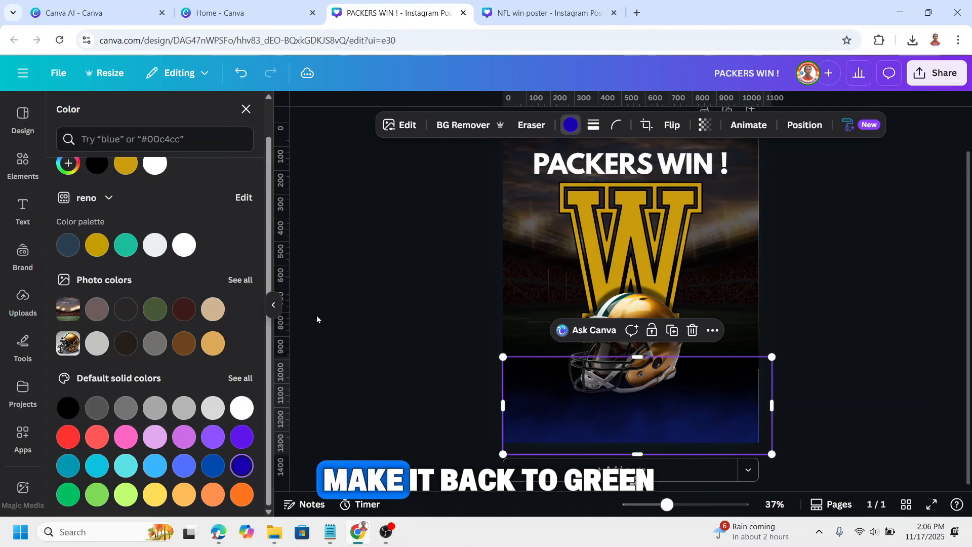
{"action": "key", "text": "ctrl+z"}
{"action": "key", "text": "ctrl+z"}
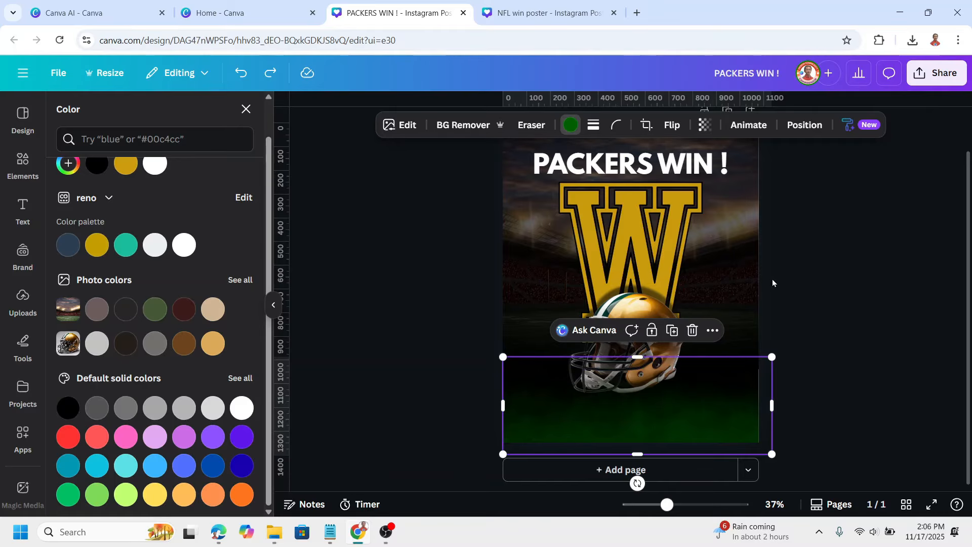
Step: Add the recently used white "Overlay Haze. Smoke. Fog" element, enlarge it slightly and place it over the page's right side beside the W
{"action": "scroll", "coordinate": [405, 286], "scroll_direction": "up", "scroll_amount": 1}
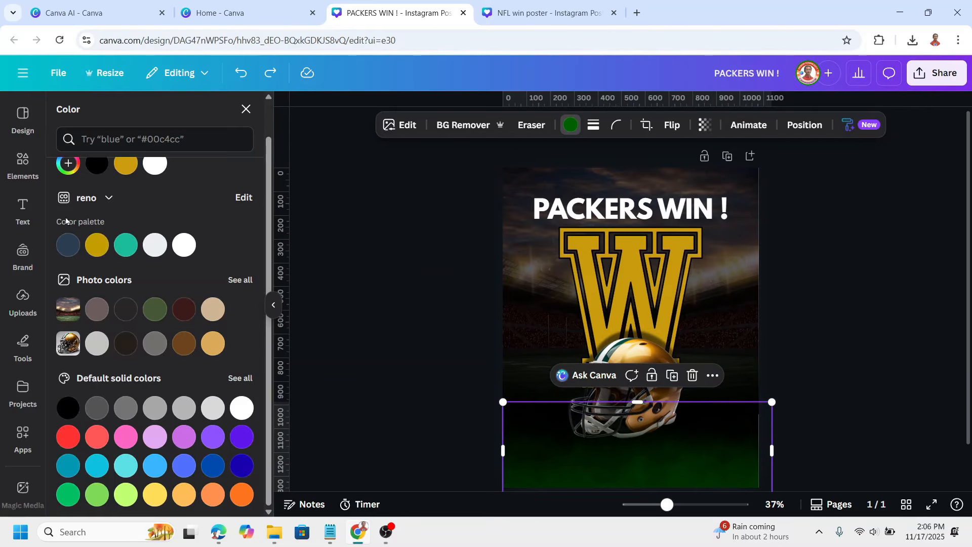
{"action": "left_click", "coordinate": [23, 159]}
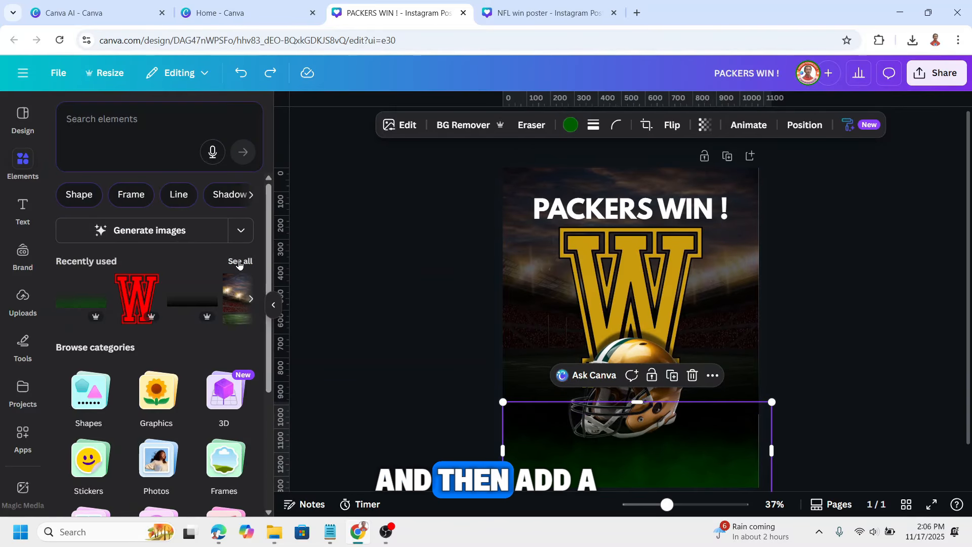
{"action": "left_click", "coordinate": [236, 260]}
{"action": "scroll", "coordinate": [742, 308], "scroll_direction": "down", "scroll_amount": 1}
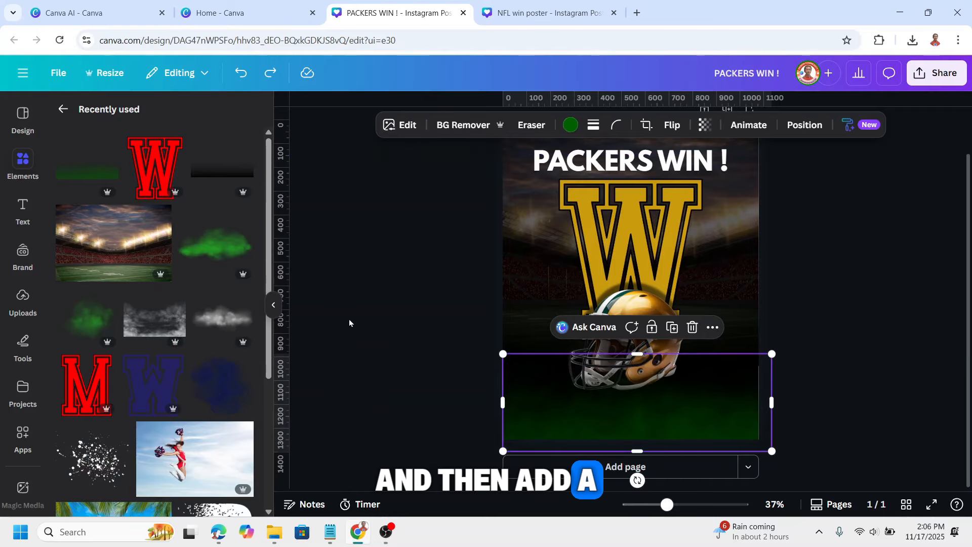
{"action": "left_click", "coordinate": [241, 300]}
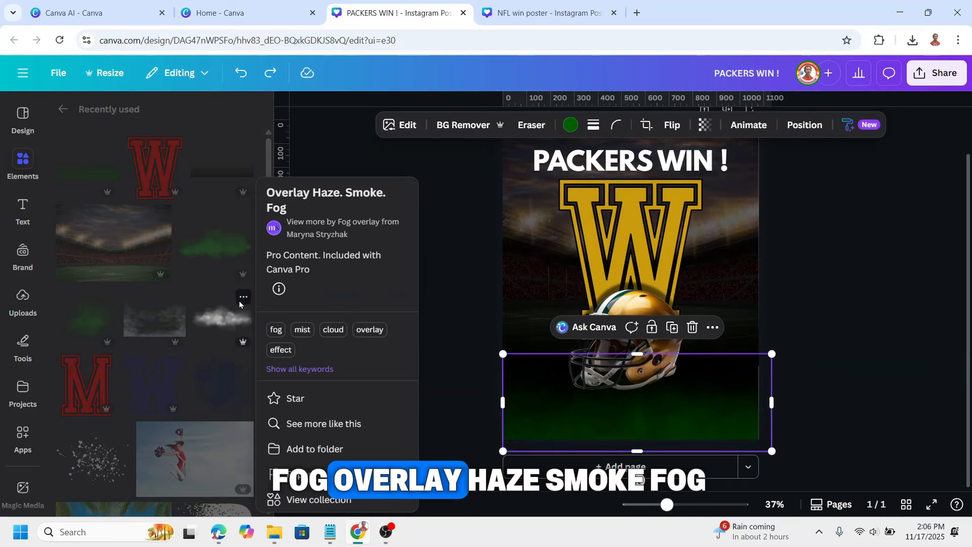
{"action": "left_click", "coordinate": [225, 319]}
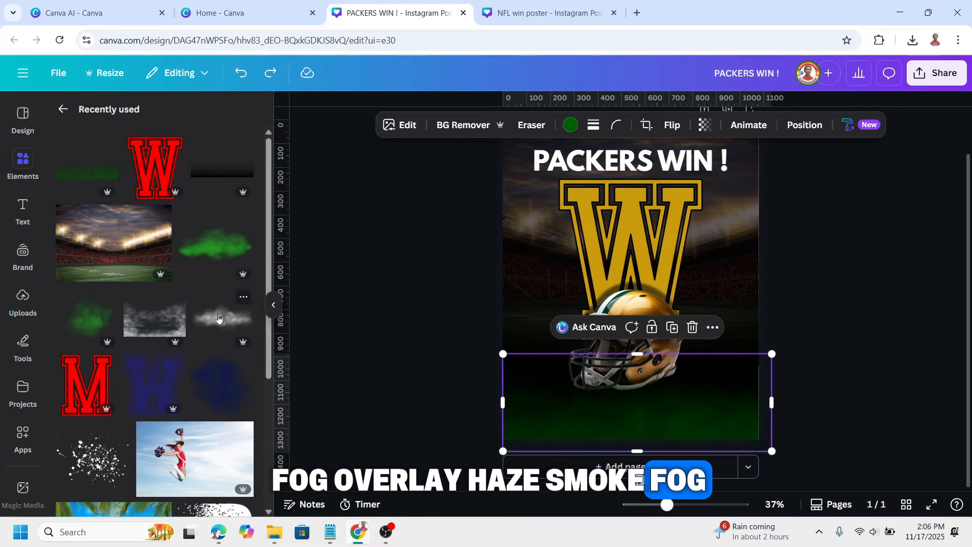
{"action": "left_click_drag", "start_coordinate": [659, 284], "coordinate": [756, 271]}
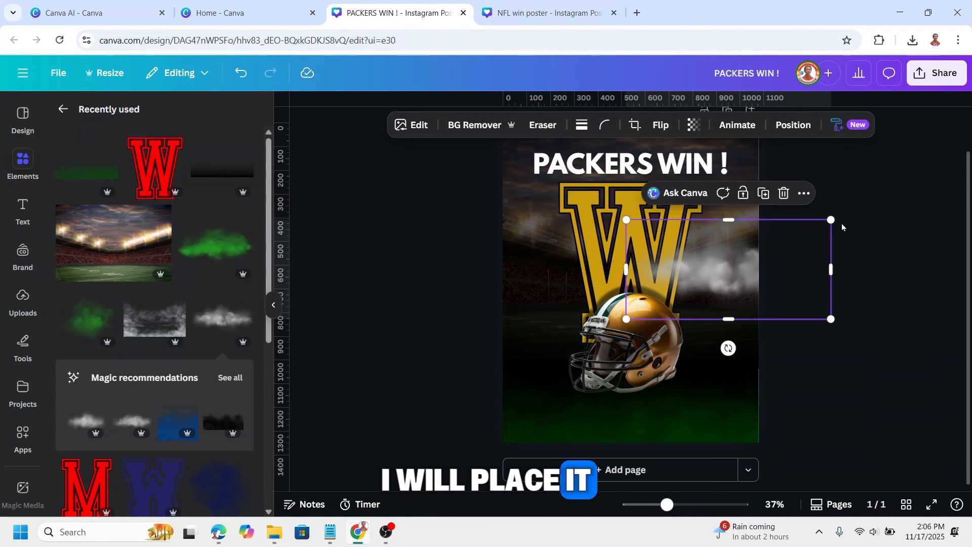
{"action": "left_click_drag", "start_coordinate": [832, 219], "coordinate": [868, 206]}
{"action": "left_click_drag", "start_coordinate": [767, 250], "coordinate": [749, 275]}
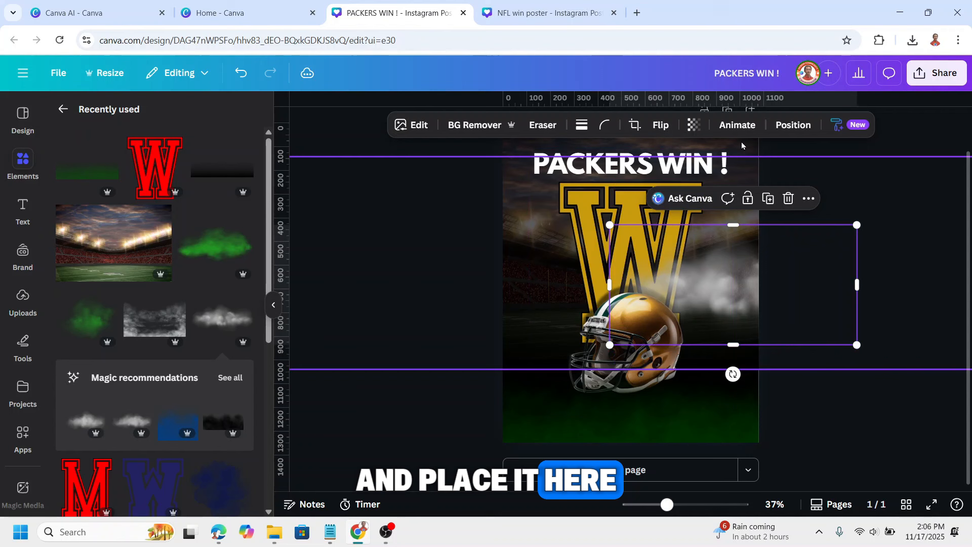
Step: Set the white fog's transparency to 60 after trying 75
{"action": "left_click", "coordinate": [694, 125]}
{"action": "left_click", "coordinate": [753, 176]}
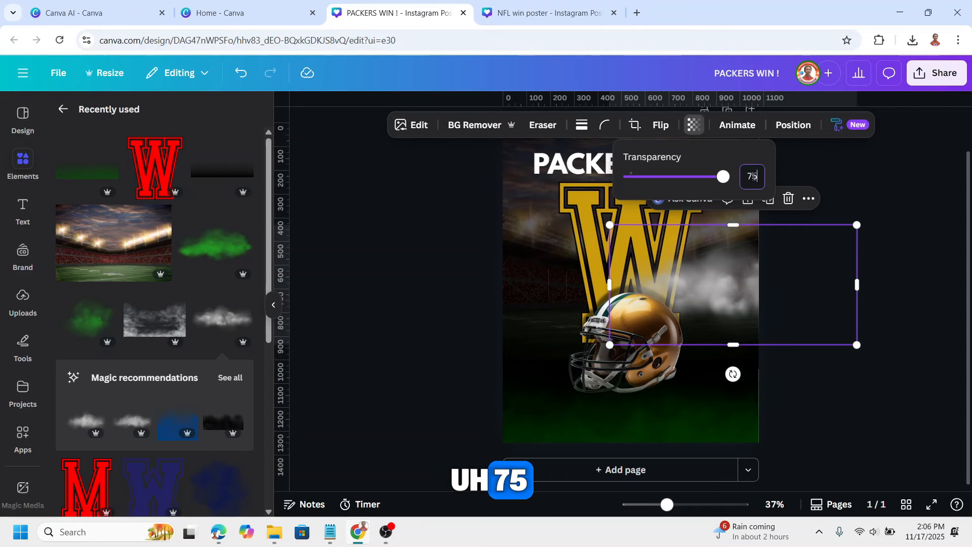
{"action": "key", "text": "Return"}
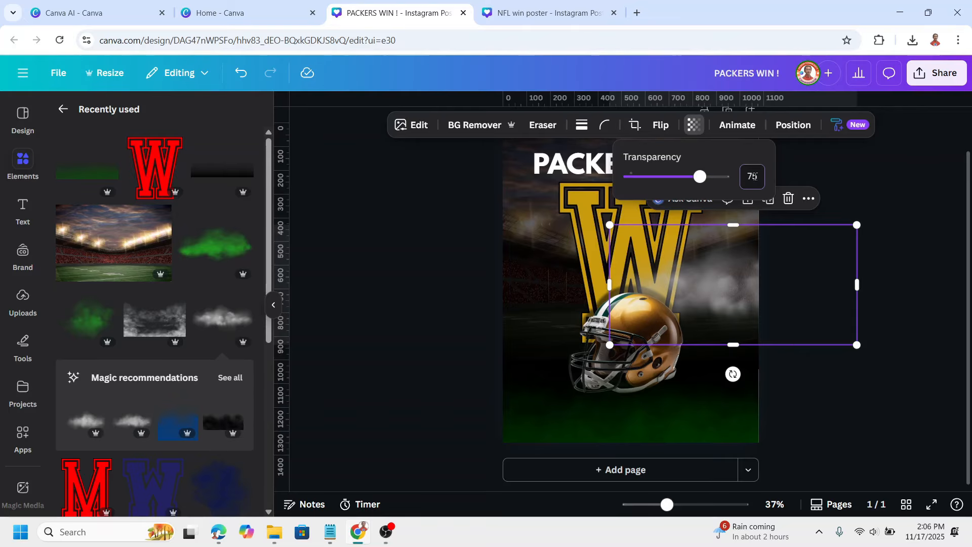
{"action": "left_click", "coordinate": [753, 176]}
{"action": "type", "text": "60"}
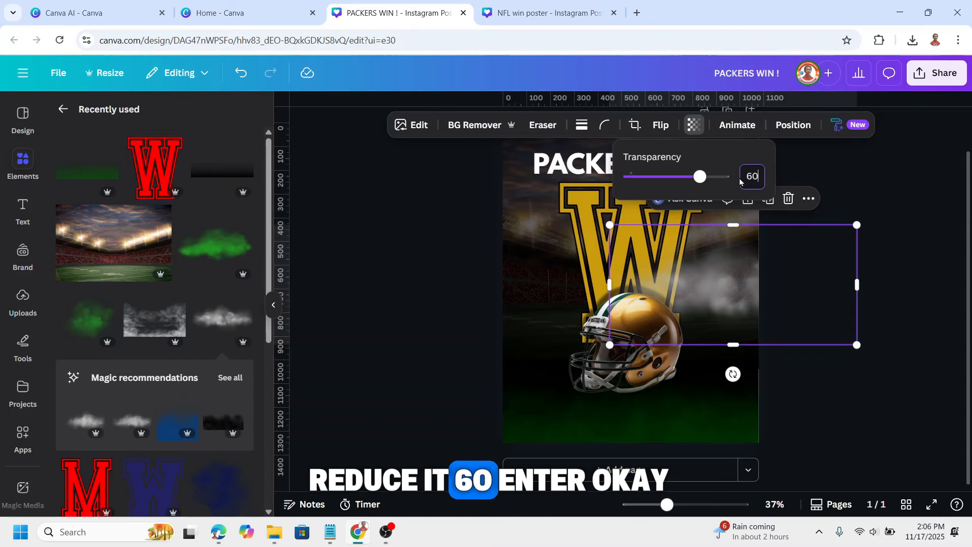
{"action": "key", "text": "Return"}
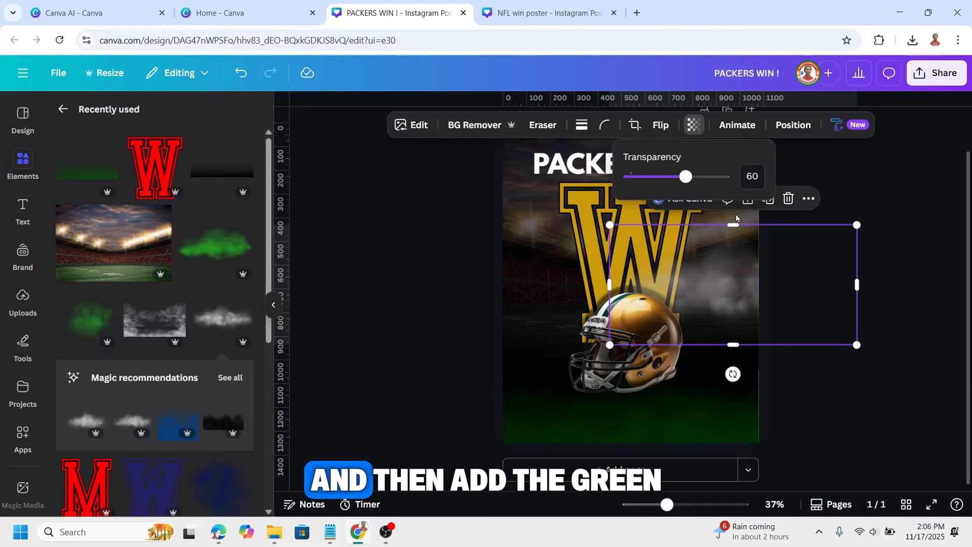
Step: Add the recently used green fog over the white fog at the page's right edge and set its transparency to 50
{"action": "left_click", "coordinate": [244, 216]}
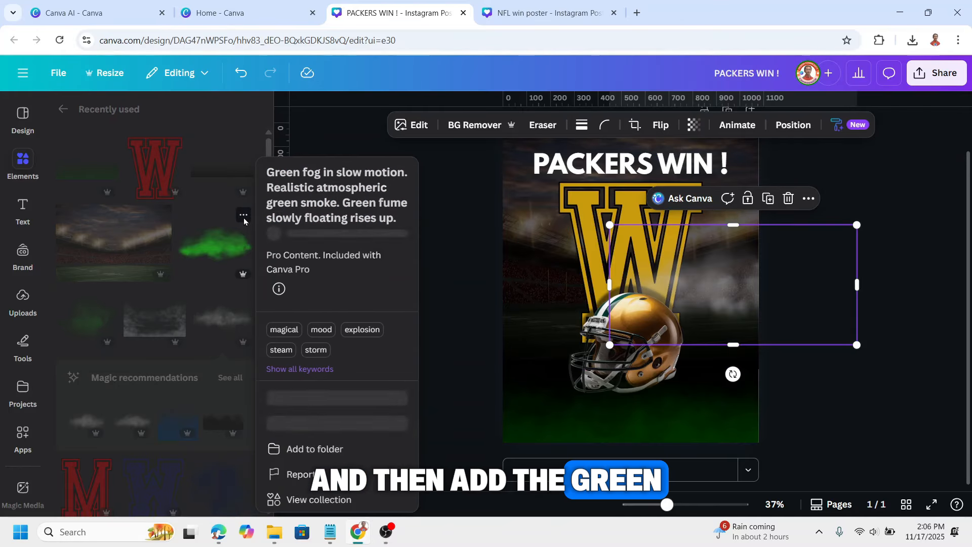
{"action": "left_click", "coordinate": [217, 241]}
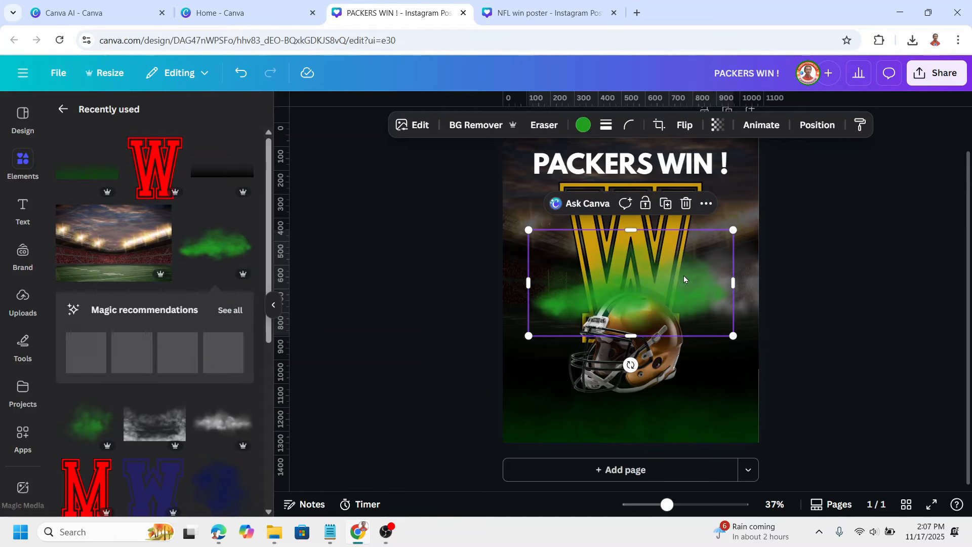
{"action": "left_click_drag", "start_coordinate": [617, 291], "coordinate": [768, 270]}
{"action": "left_click", "coordinate": [704, 126]}
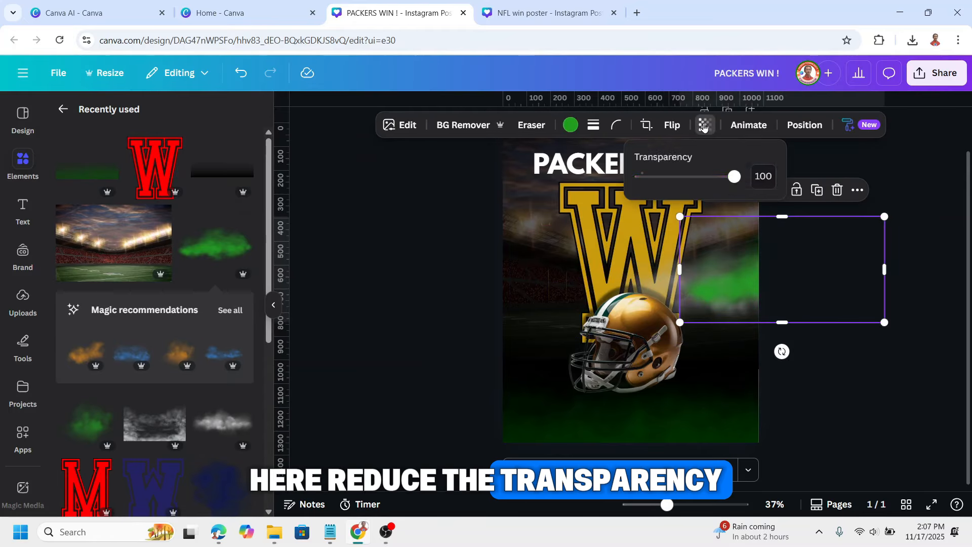
{"action": "left_click_drag", "start_coordinate": [752, 176], "coordinate": [772, 175]}
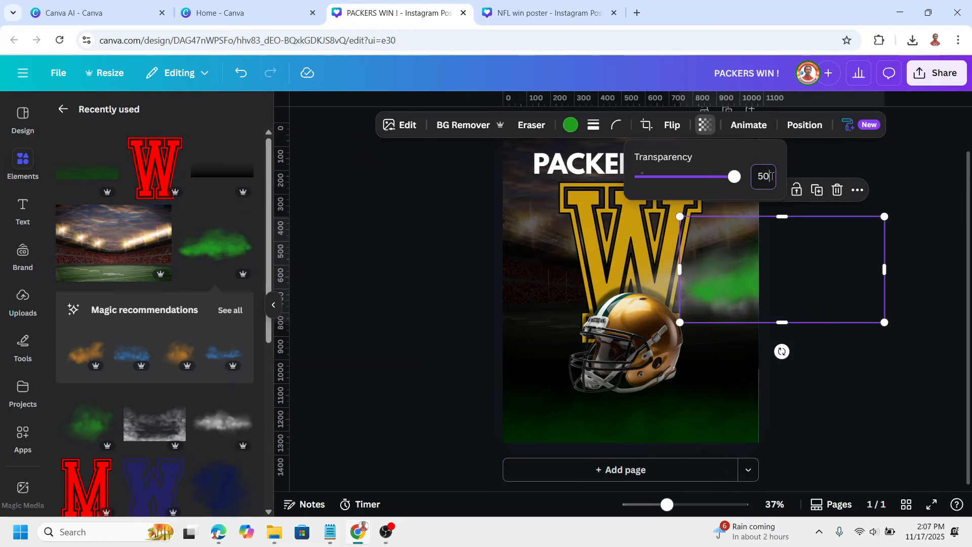
{"action": "left_click", "coordinate": [873, 376]}
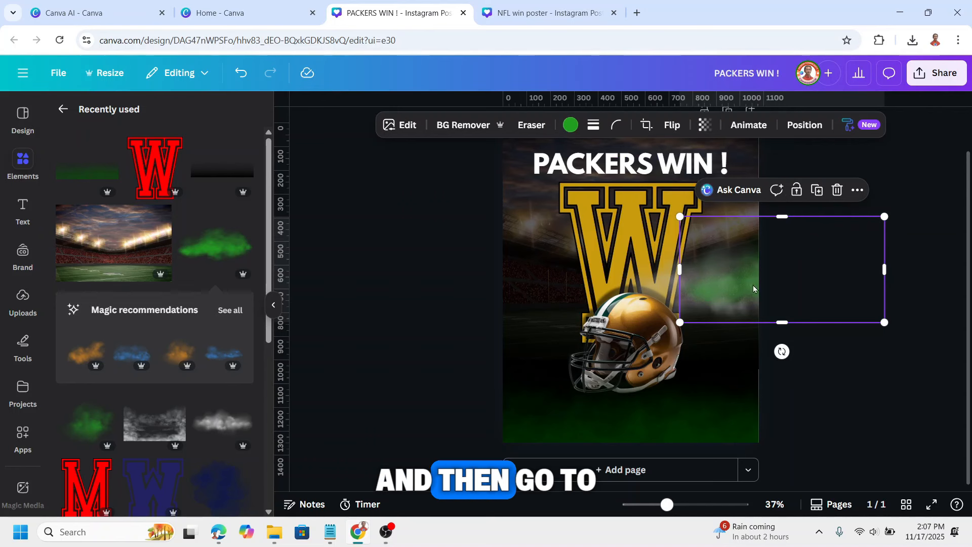
Step: Group the small green fog and the white fog from the layer list
{"action": "left_click", "coordinate": [805, 125]}
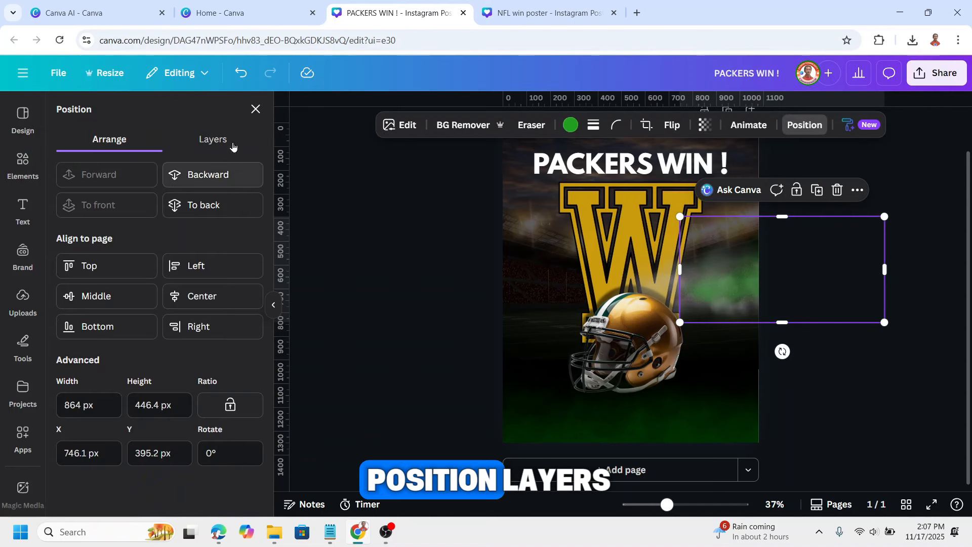
{"action": "left_click", "coordinate": [213, 139]}
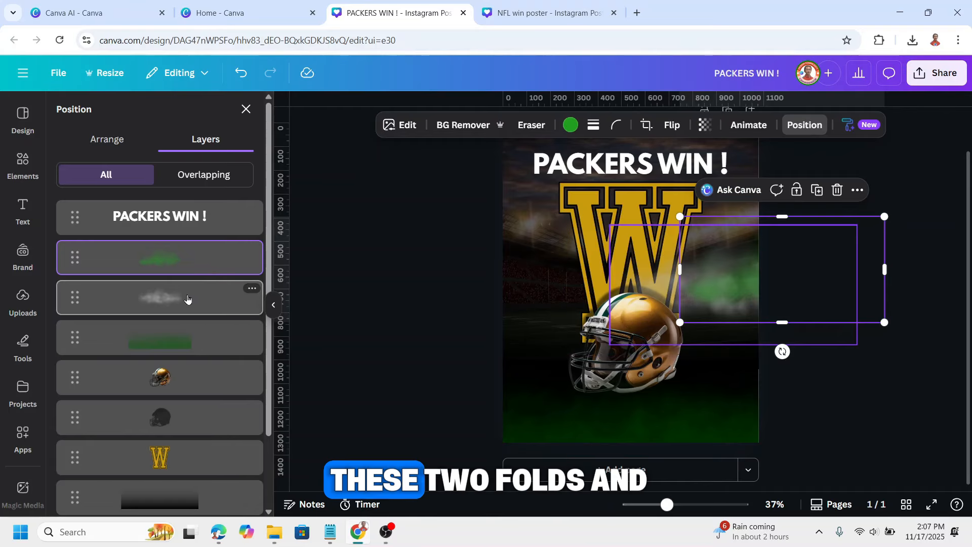
{"action": "left_click", "coordinate": [188, 299], "text": "shift"}
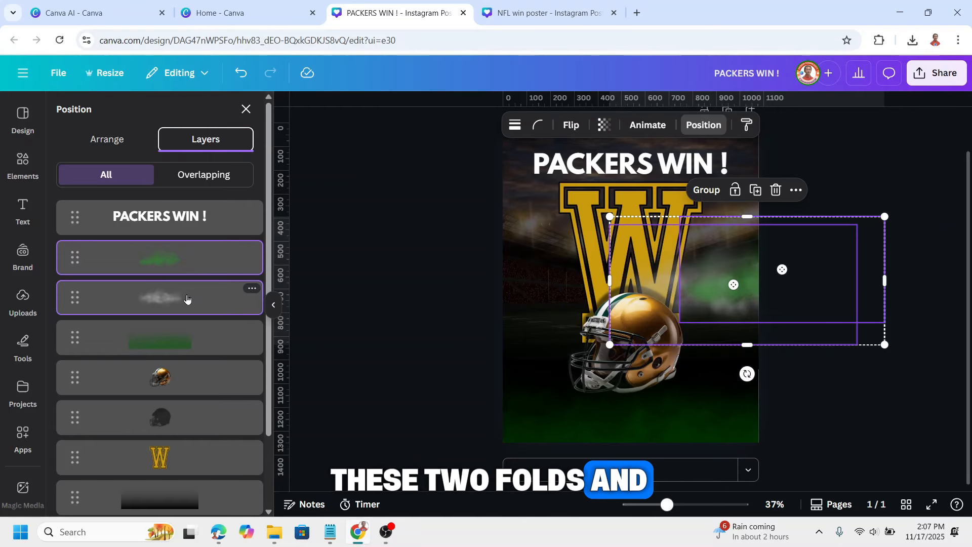
{"action": "right_click", "coordinate": [187, 297]}
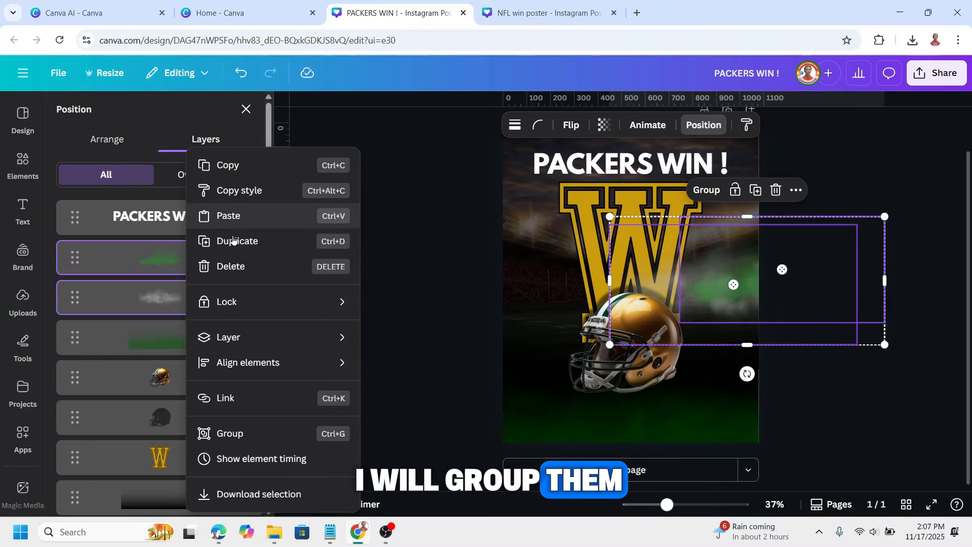
{"action": "left_click", "coordinate": [238, 437]}
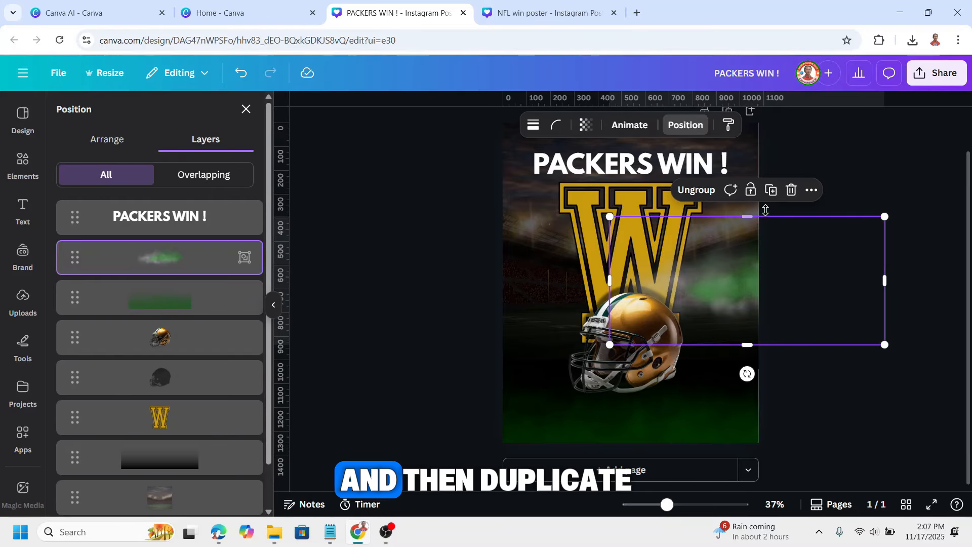
Step: Duplicate the fog group onto the page's upper left side and move the copy's layer directly beneath the W
{"action": "left_click", "coordinate": [772, 190]}
{"action": "left_click_drag", "start_coordinate": [758, 262], "coordinate": [512, 255]}
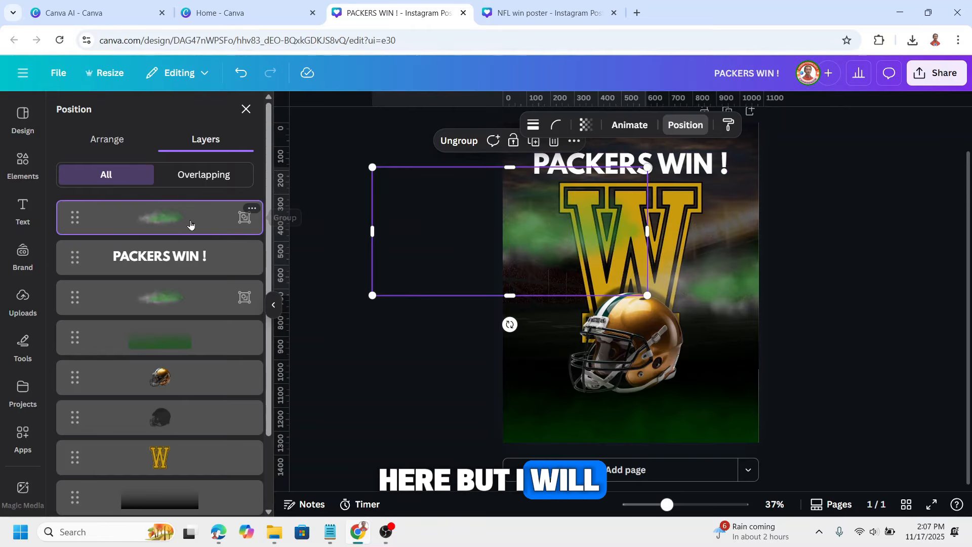
{"action": "left_click_drag", "start_coordinate": [191, 223], "coordinate": [183, 438]}
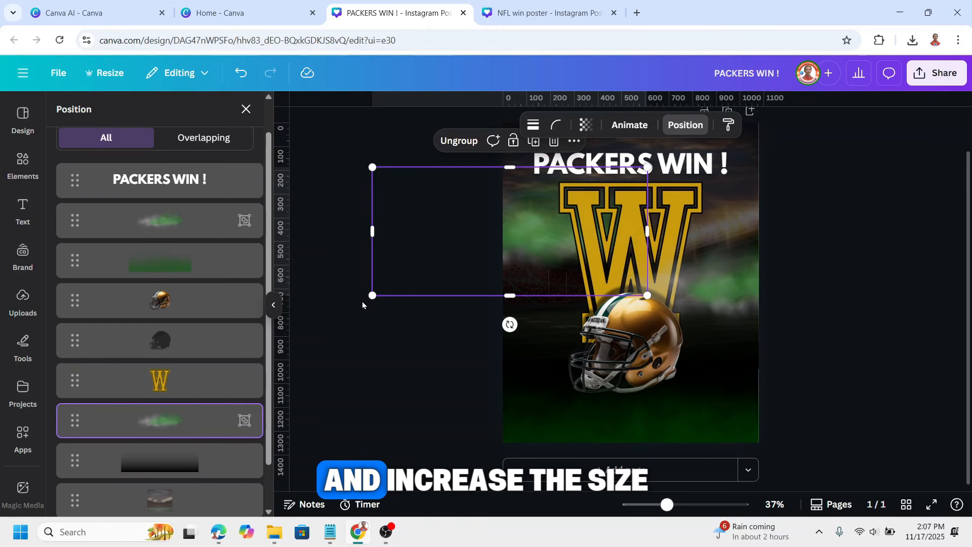
Step: Enlarge the copied fog group slightly and lower its transparency value to make it fainter
{"action": "left_click_drag", "start_coordinate": [369, 296], "coordinate": [347, 307]}
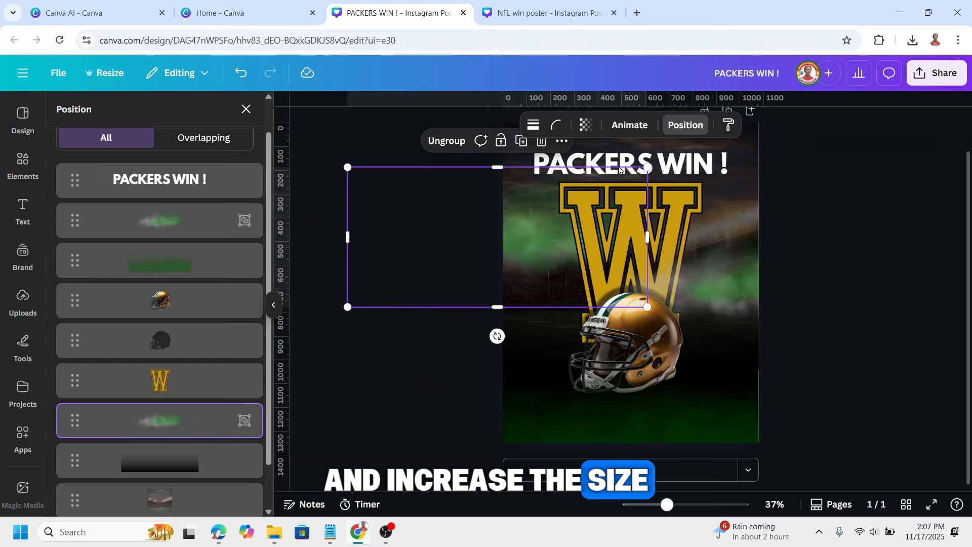
{"action": "left_click", "coordinate": [586, 125]}
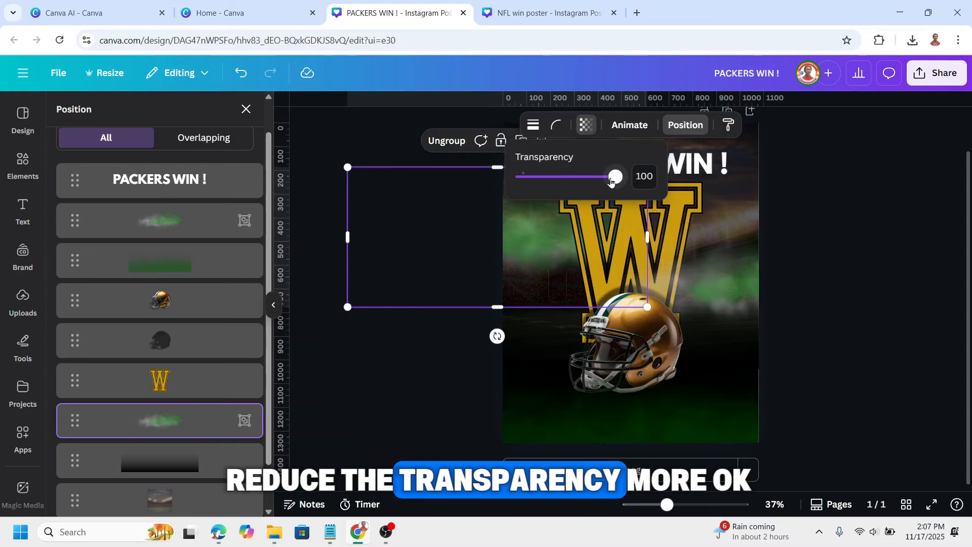
{"action": "left_click_drag", "start_coordinate": [596, 181], "coordinate": [593, 182]}
{"action": "key", "text": "Escape"}
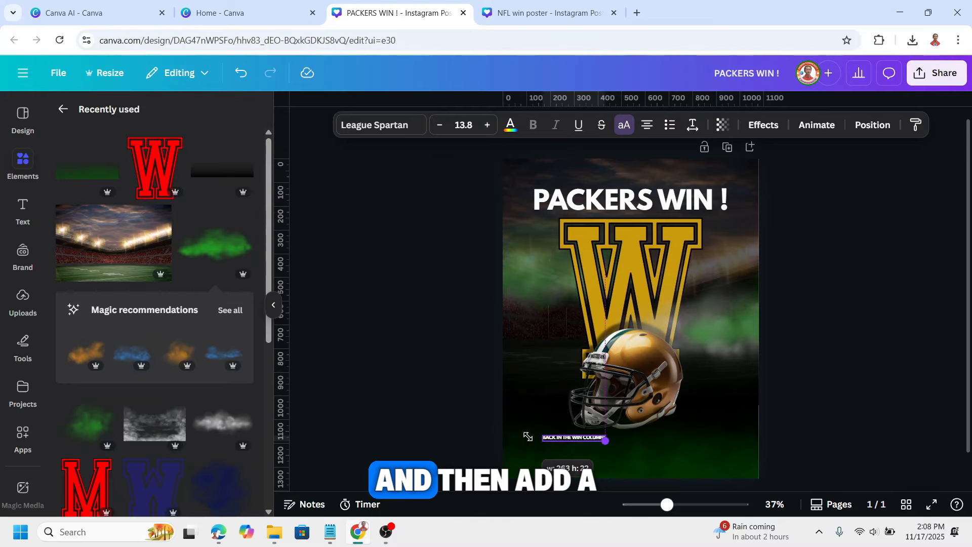
Step: Enlarge the tagline "BACK IN THE WIN COLUMN!" below the helmet and the score line "PACKERS 27 – 20 GIANTS" beneath it
{"action": "left_click_drag", "start_coordinate": [603, 445], "coordinate": [671, 442]}
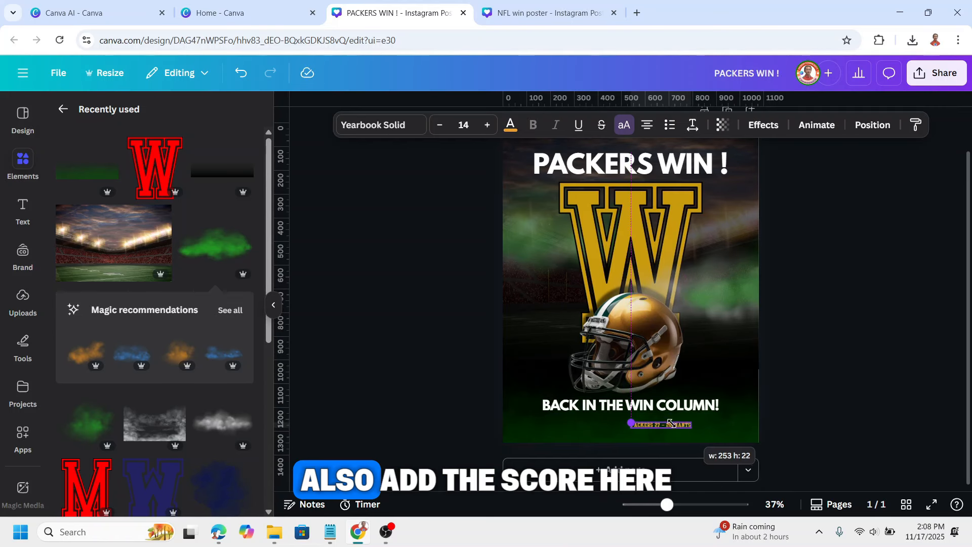
{"action": "left_click_drag", "start_coordinate": [672, 424], "coordinate": [572, 416]}
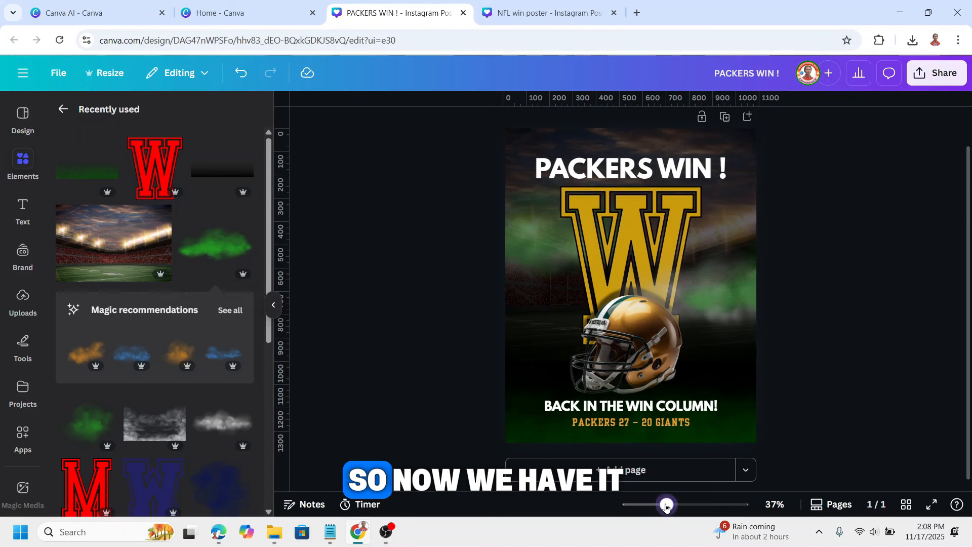
Step: Download the finished poster as a PNG at size 1, 1,080 × 1,350 px
{"action": "left_click_drag", "start_coordinate": [668, 504], "coordinate": [662, 505]}
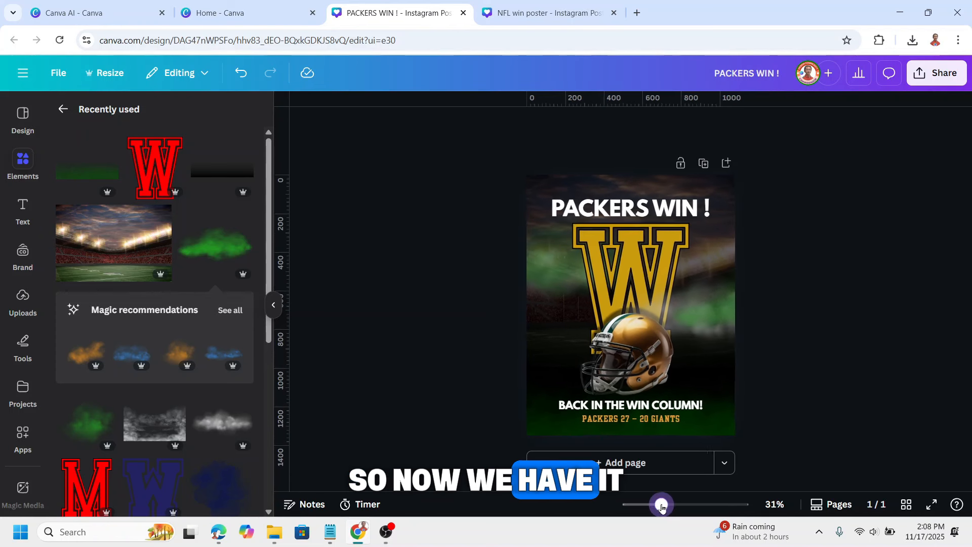
{"action": "left_click", "coordinate": [937, 73]}
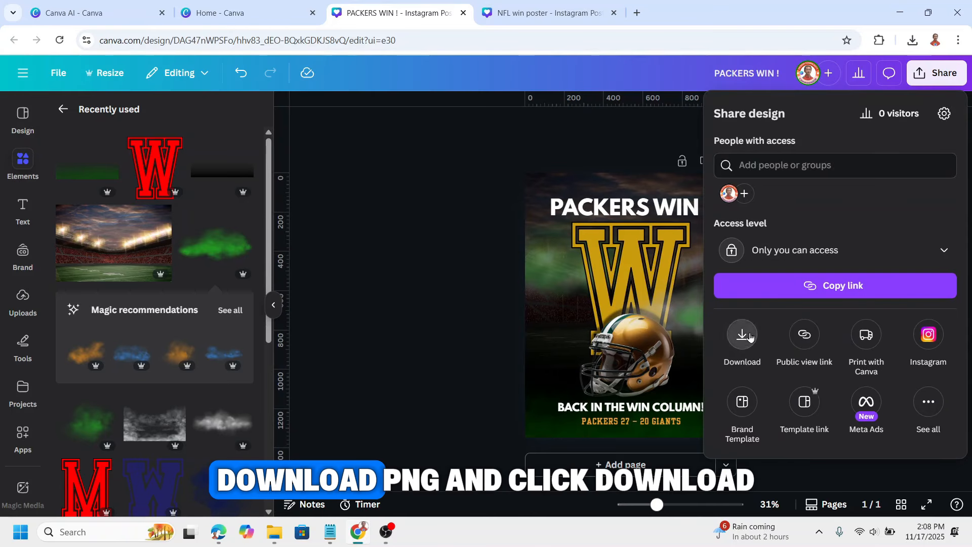
{"action": "left_click", "coordinate": [751, 341]}
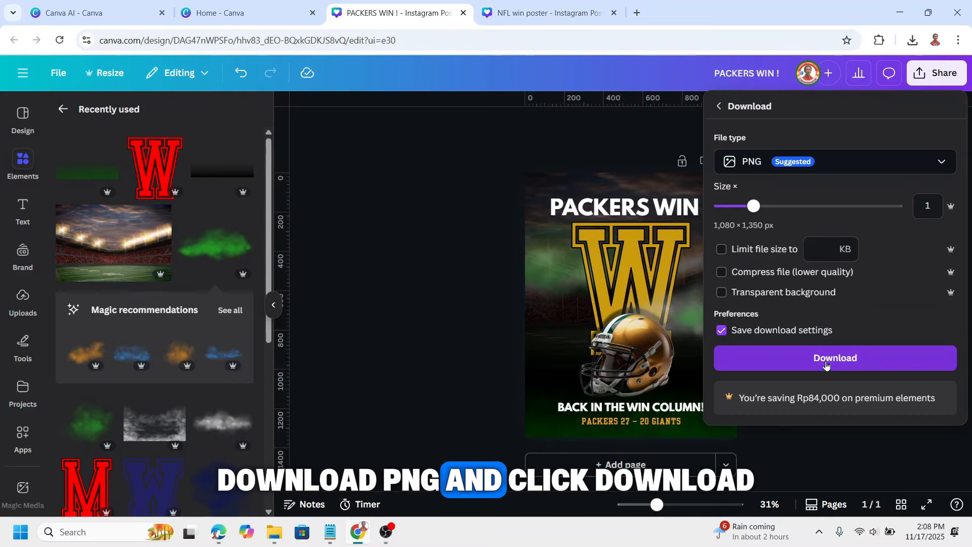
{"action": "left_click", "coordinate": [826, 360]}
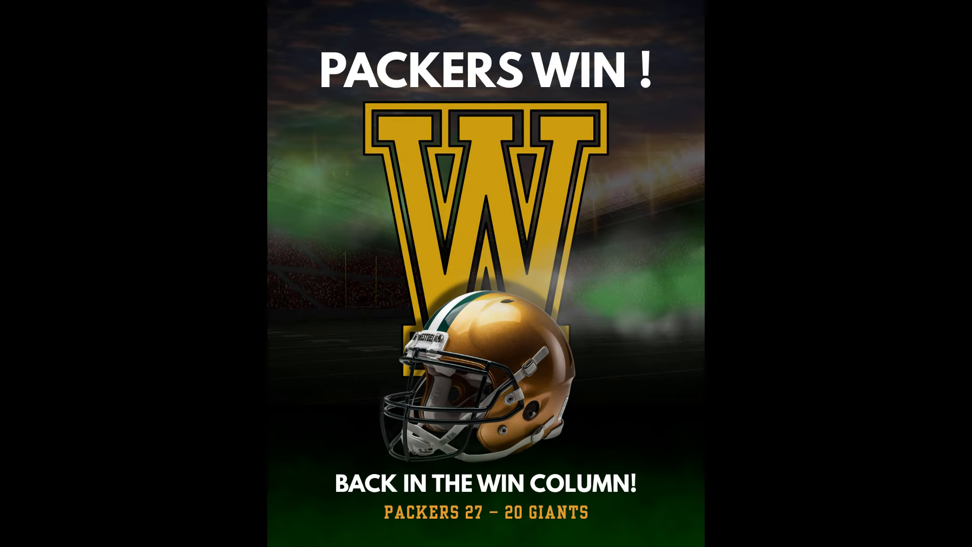